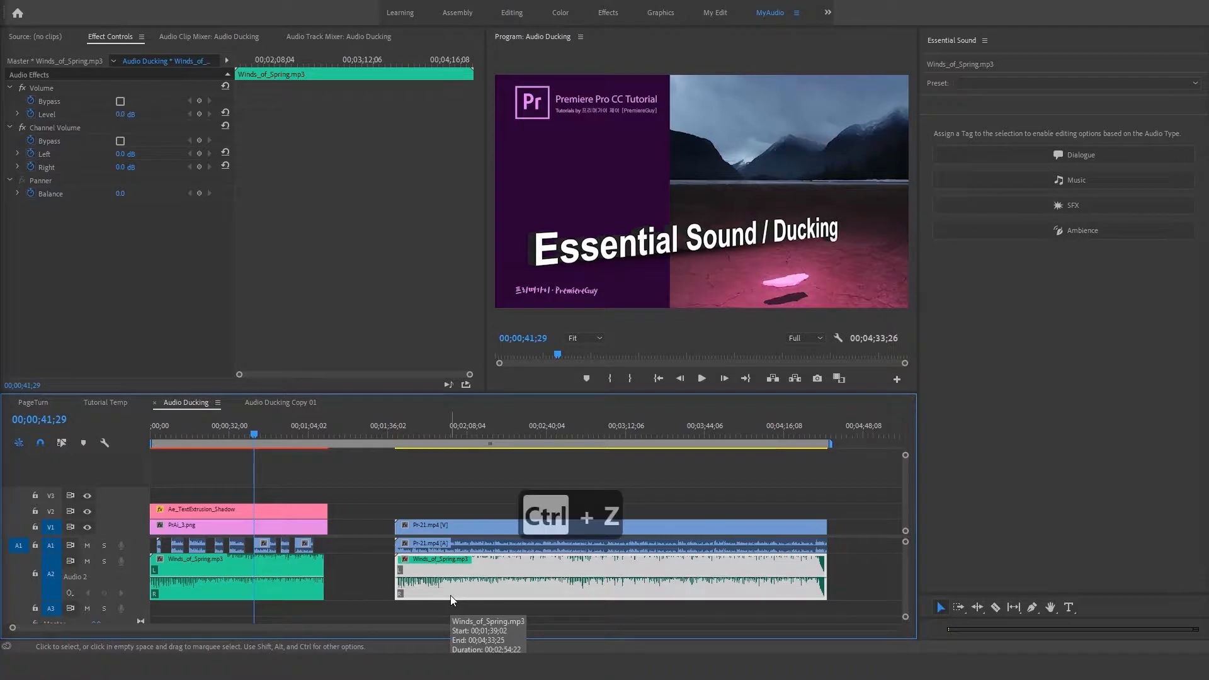
Step: Play the opening of the Audio Ducking sequence from just before the first voice clip to hear the voice over the music
left_click_drag(187, 425, 235, 441)
key("equal")
key("equal")
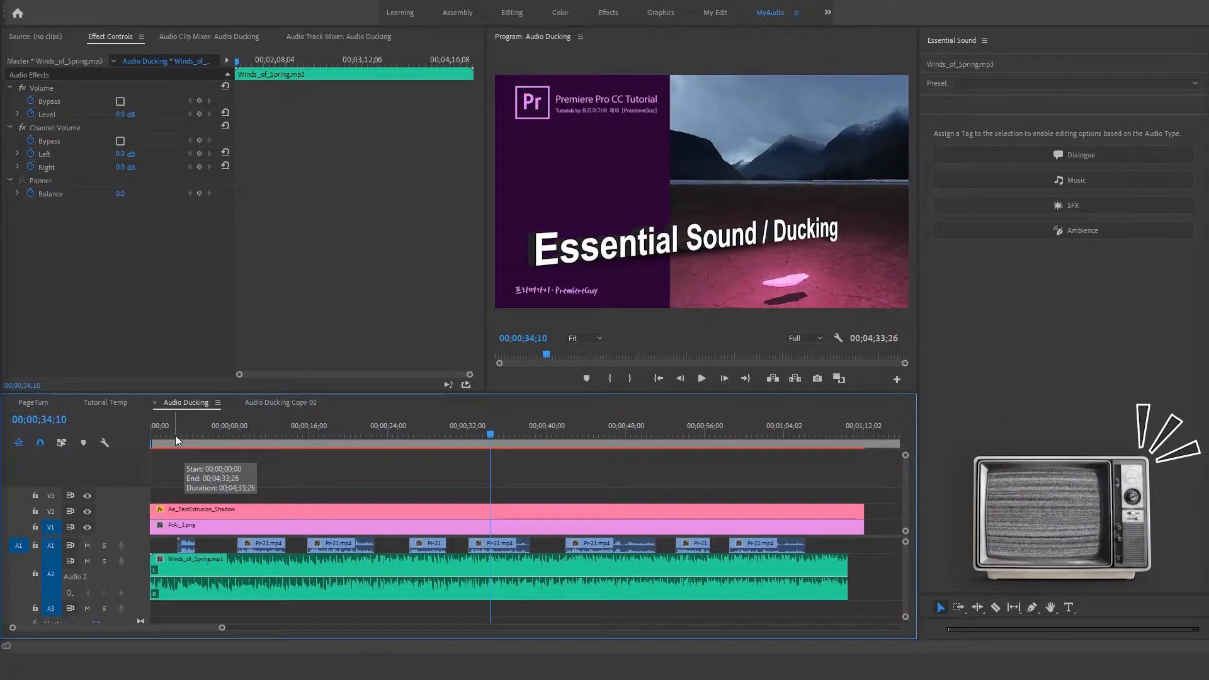
left_click(187, 550)
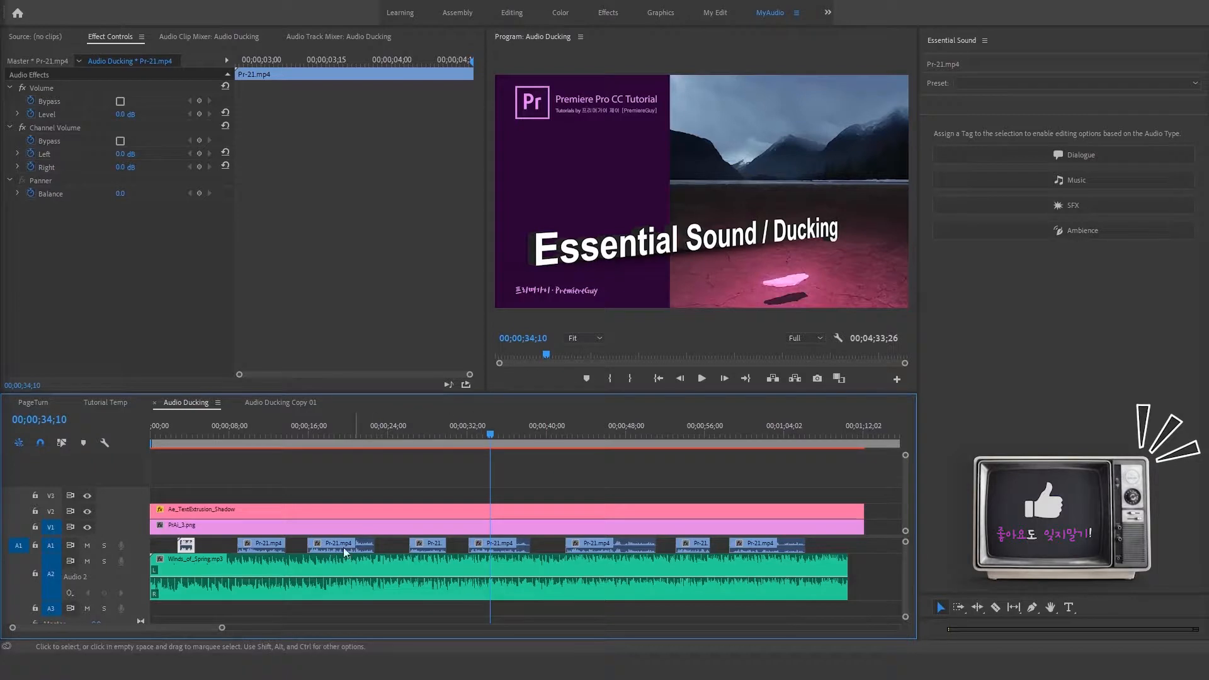
left_click(168, 429)
key("space")
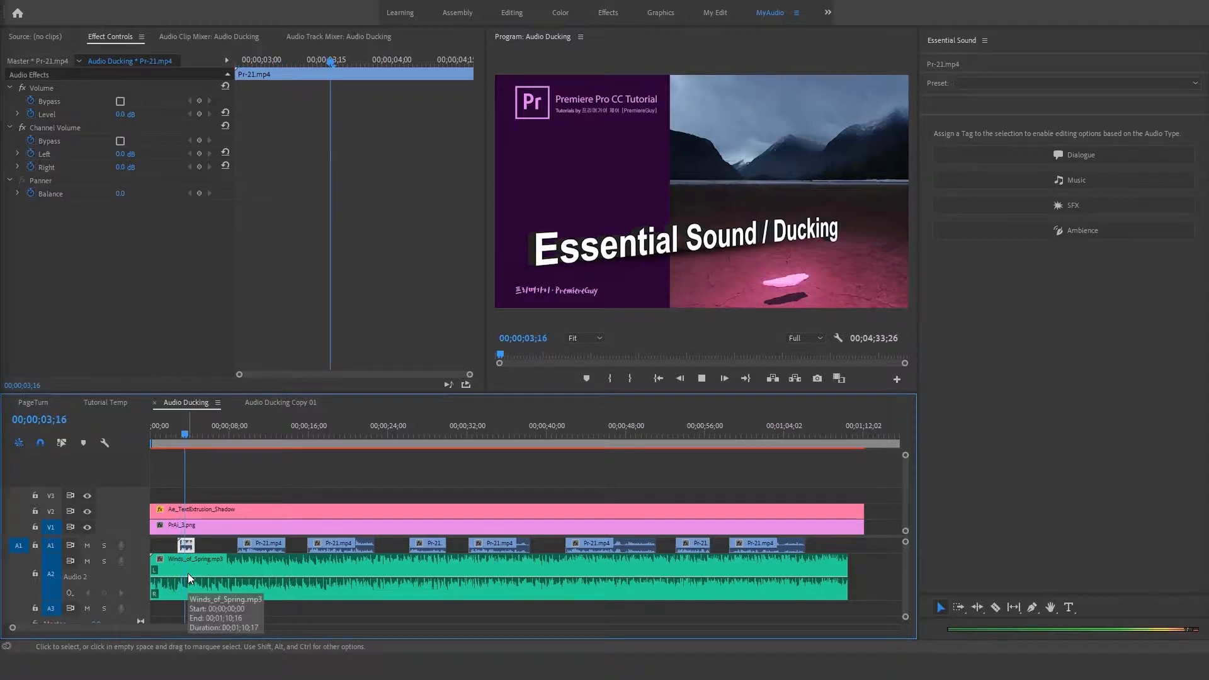
key("space")
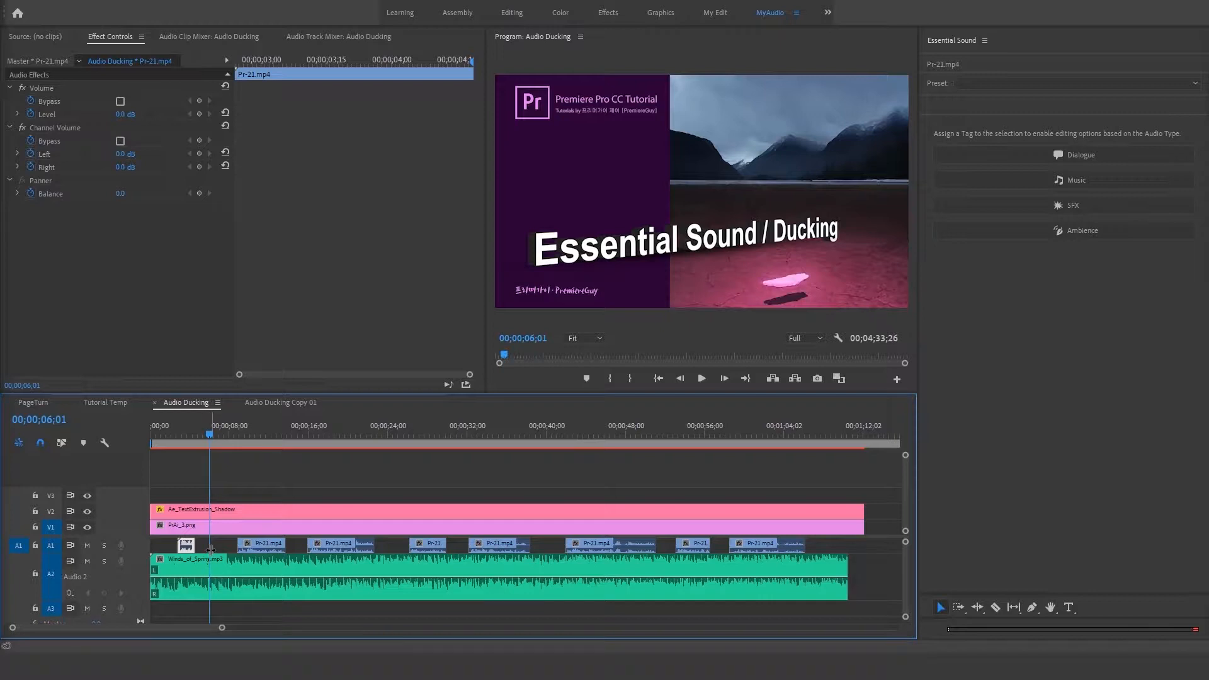
Step: Tag all Pr-21.mp4 voice clips on track A1 as Dialogue and the Winds_of_Spring.mp3 clip on A2 as Music
left_click(791, 461)
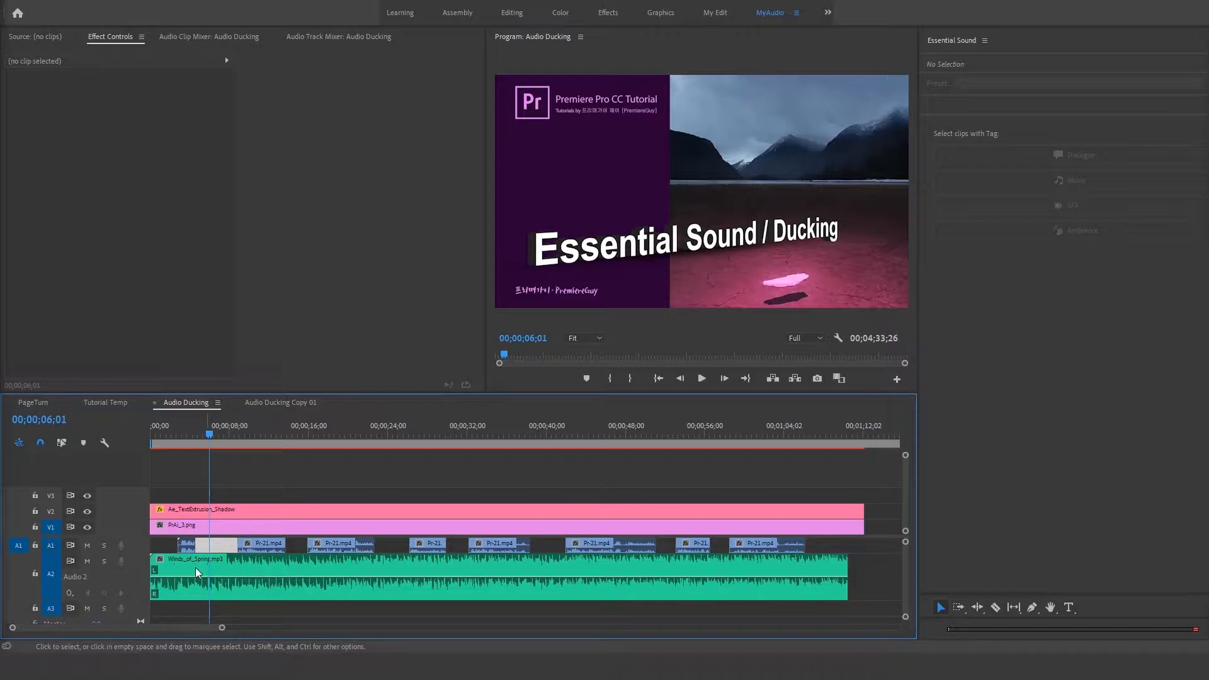
left_click(187, 547)
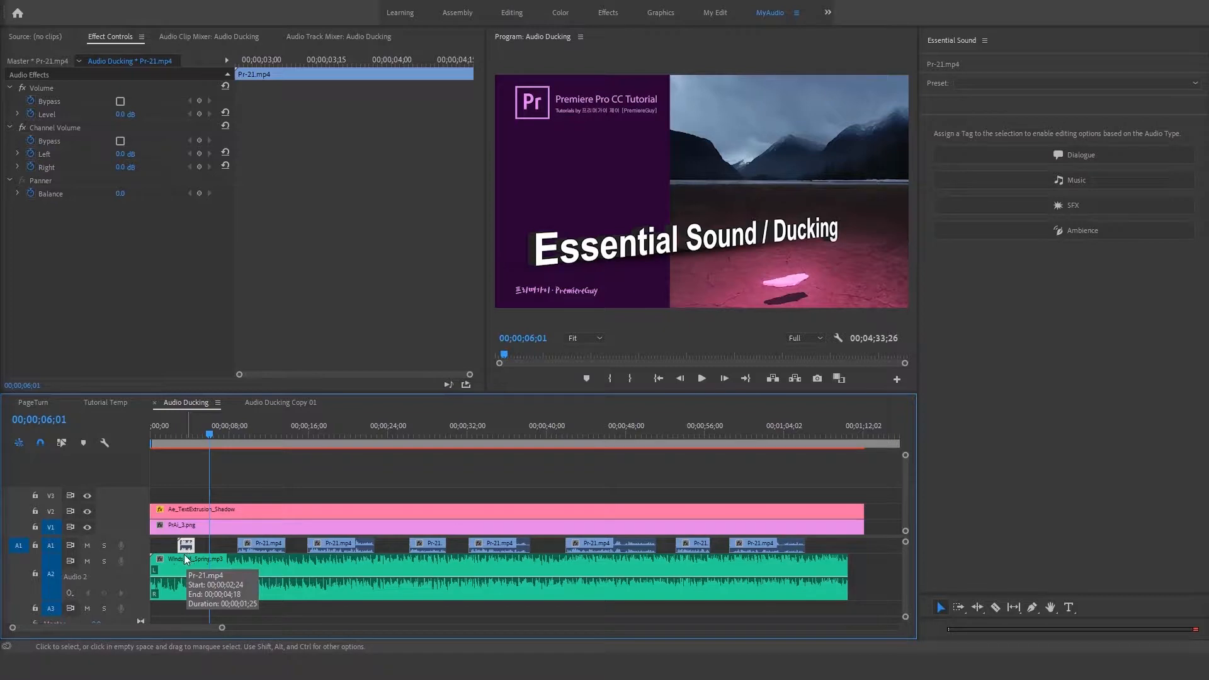
left_click(184, 568)
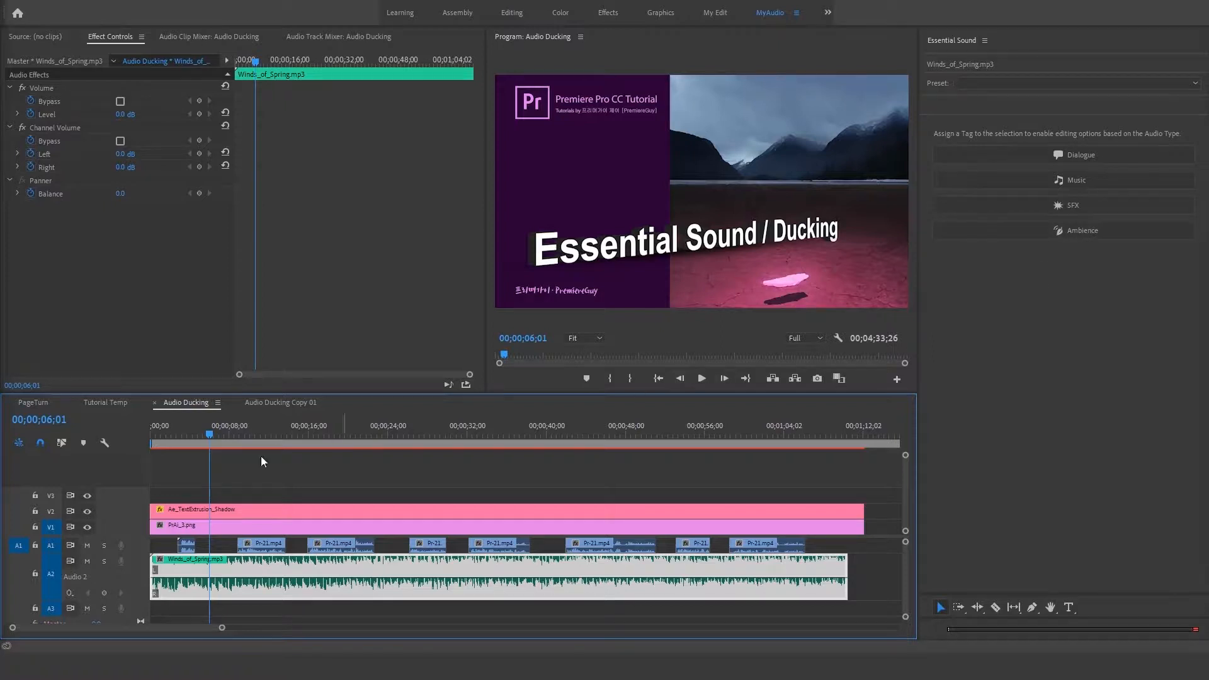
left_click(189, 548)
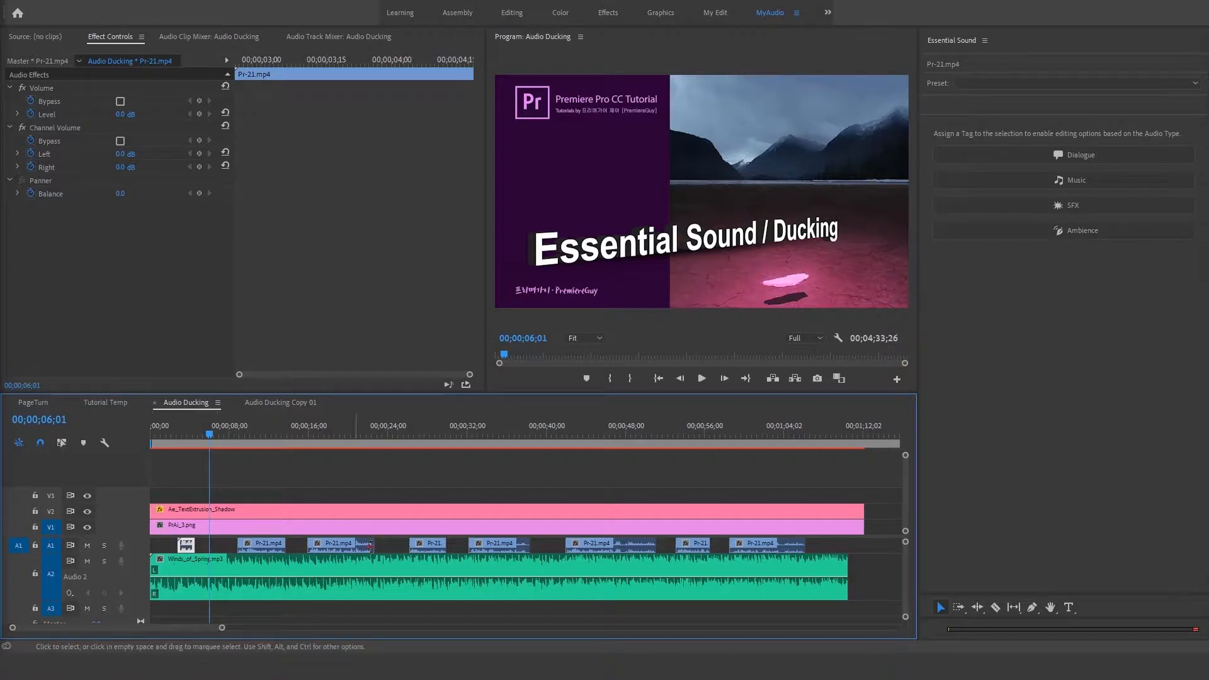
left_click_drag(161, 549, 821, 546)
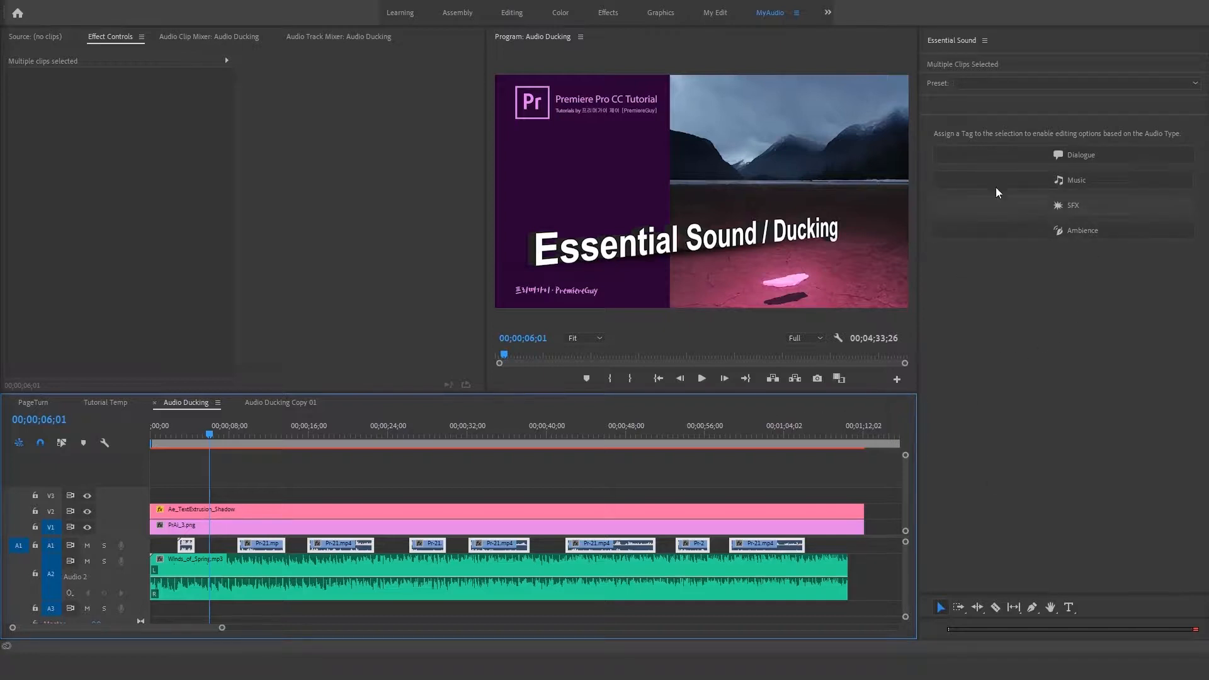
left_click(1057, 157)
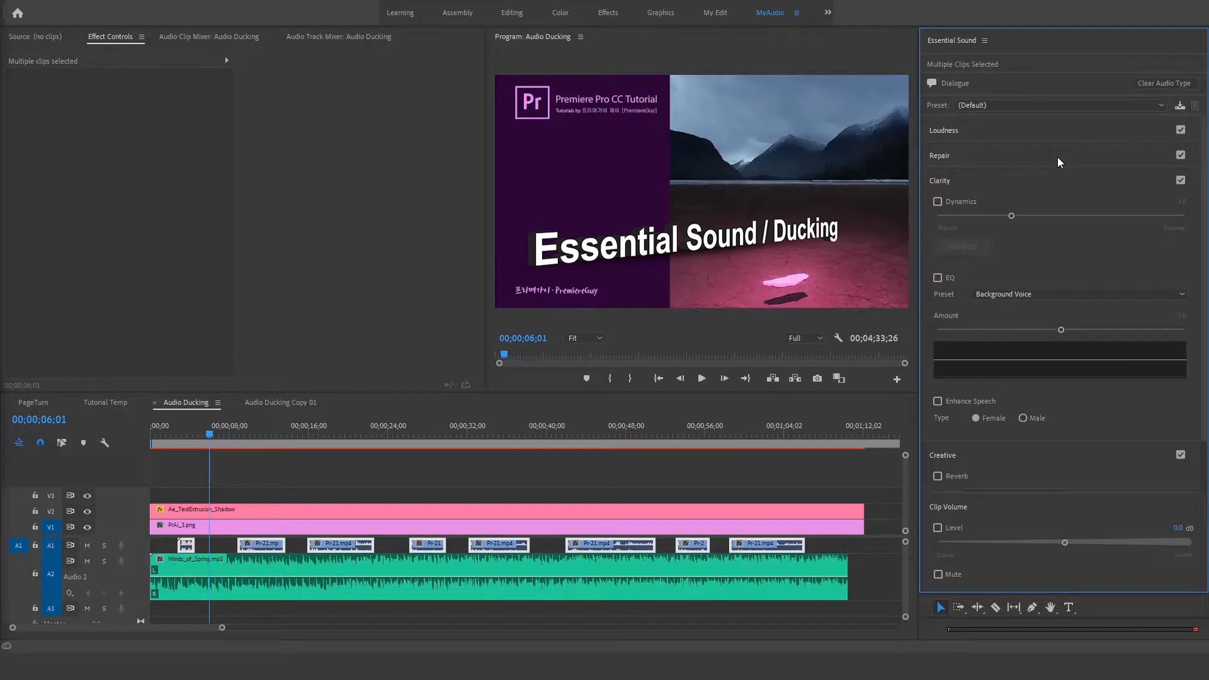
left_click(608, 591)
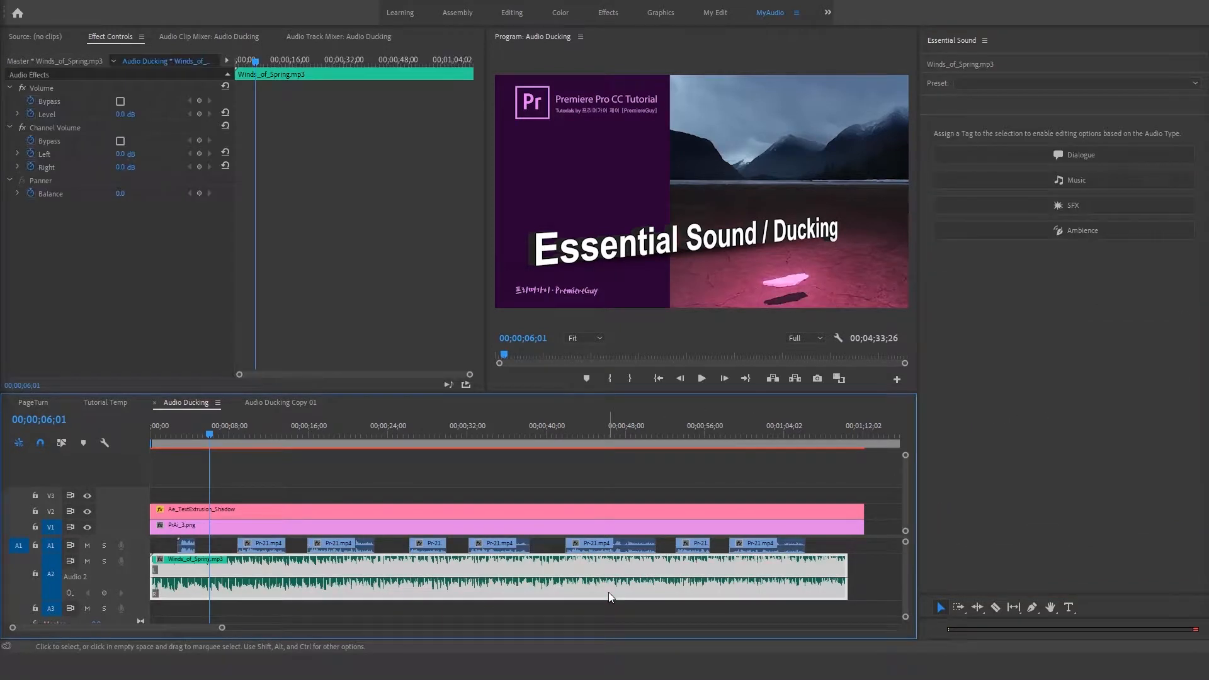
left_click(1044, 182)
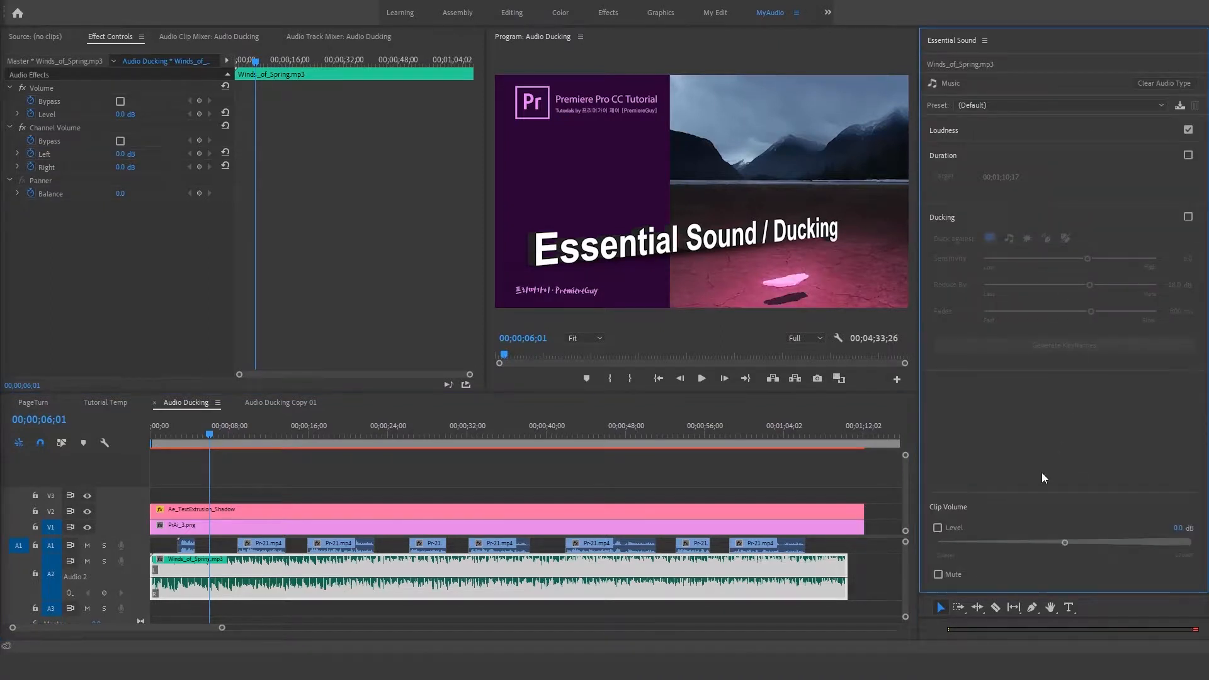
Step: Apply the Balanced Male Voice preset to all the voice clips on track A1 and expand their Repair settings
left_click(184, 547)
left_click_drag(169, 545, 808, 548)
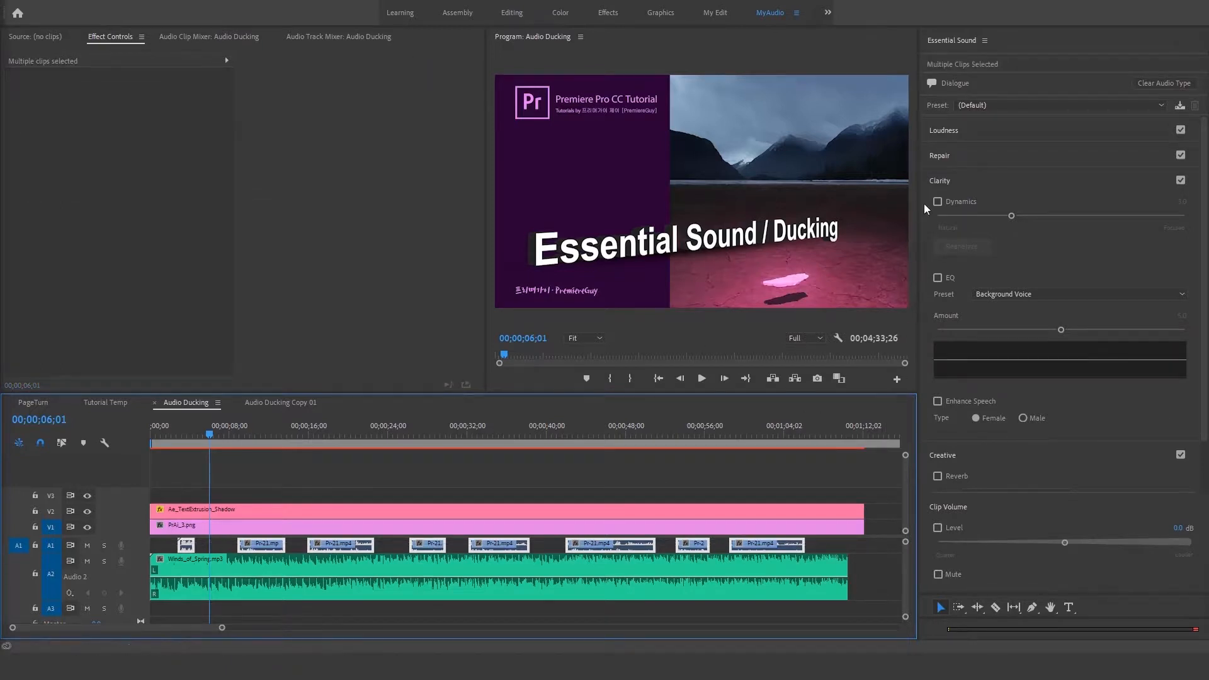
left_click(940, 156)
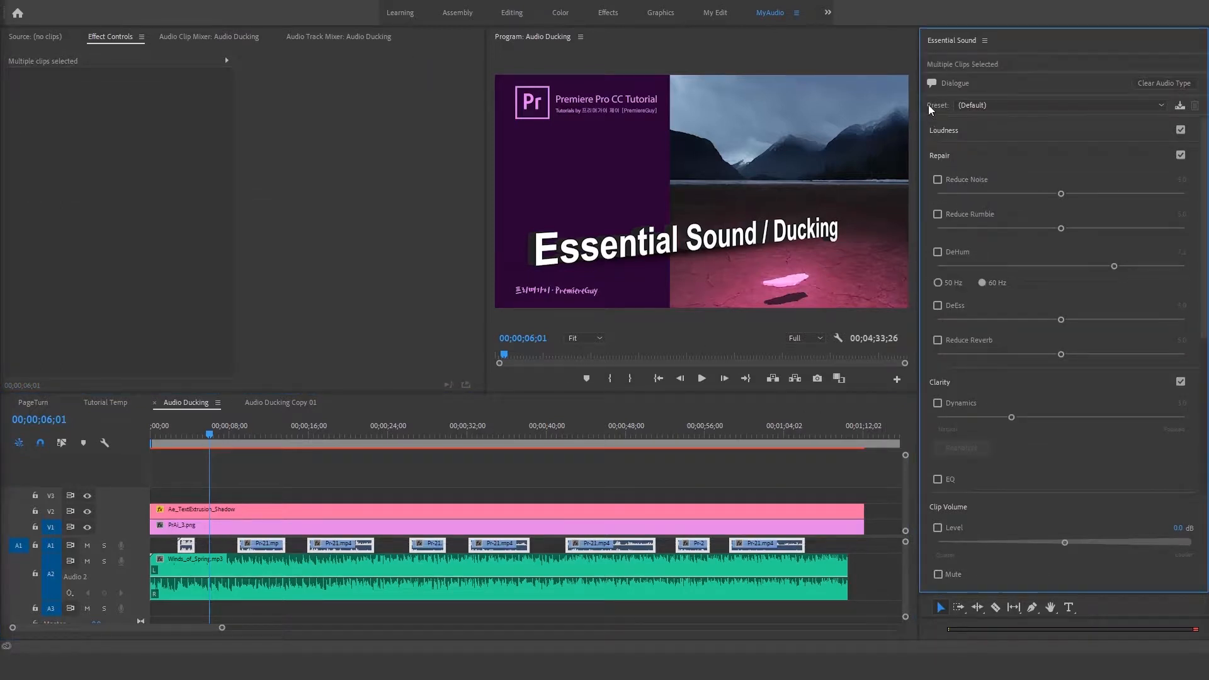
left_click(999, 105)
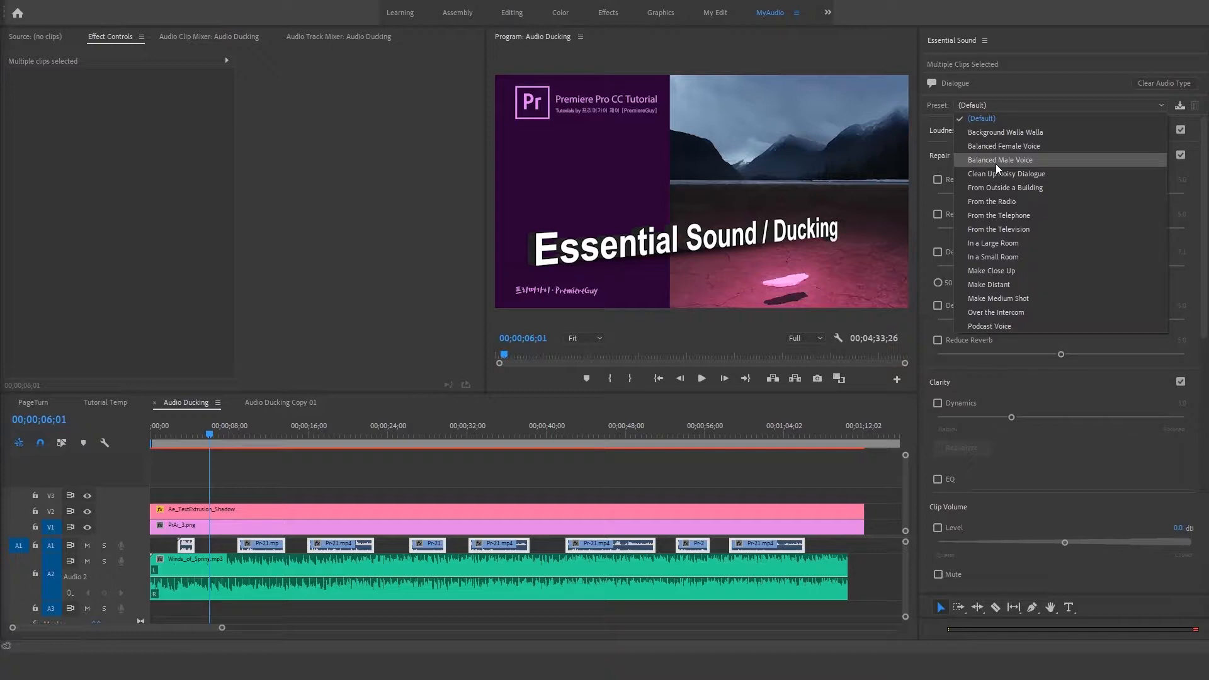
left_click(995, 163)
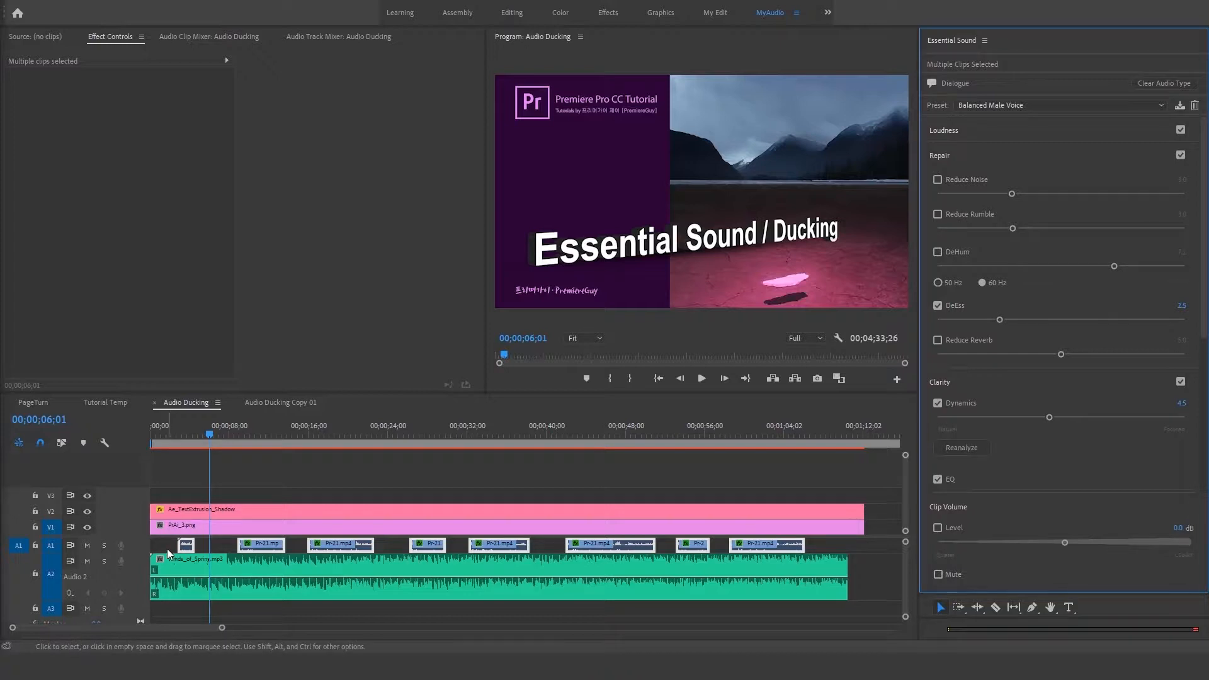
Step: Mute the A2 music track and examine the audio effects the preset added to the first voice clip
left_click(88, 562)
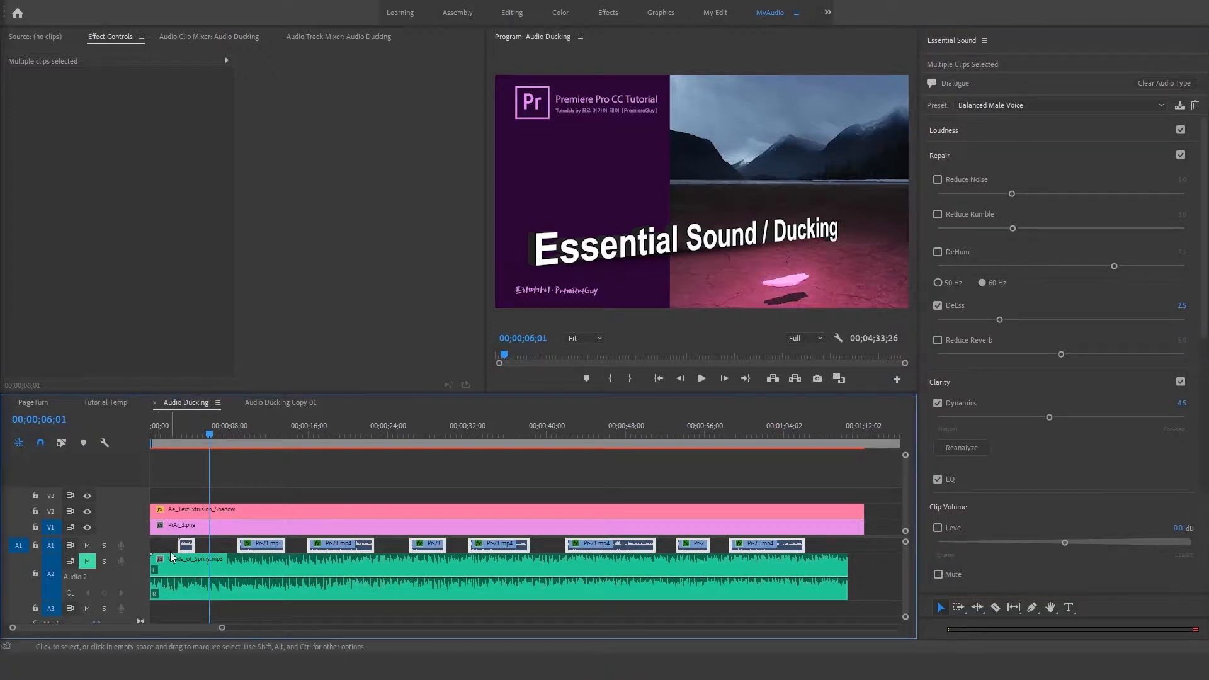
left_click(165, 546)
left_click(186, 545)
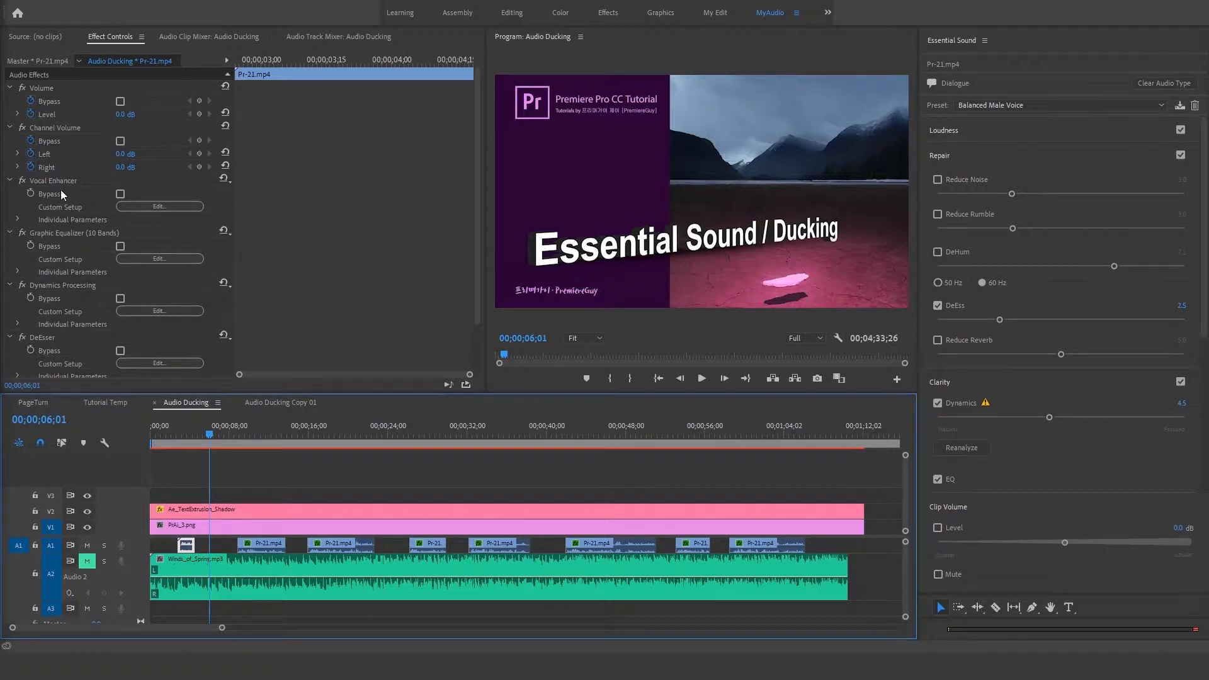
scroll(52, 331, "down", 2)
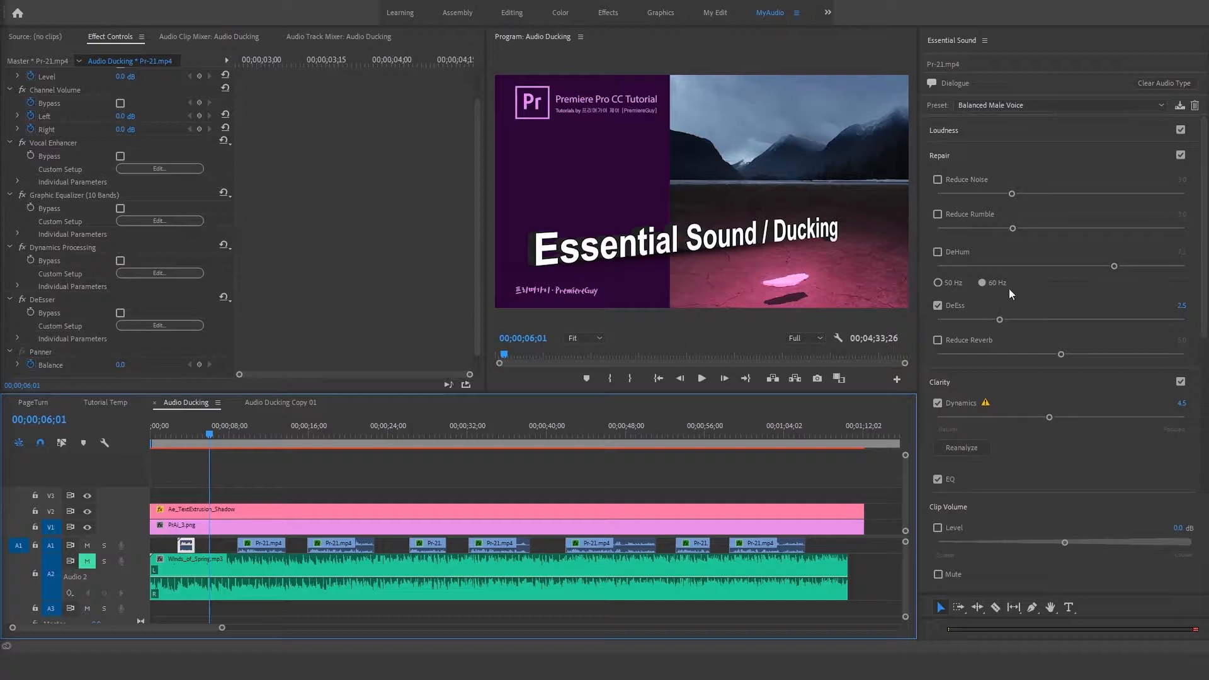
Step: Switch the first voice clip's preset to (Default), reapply Balanced Male Voice, and compare the resulting list of audio effects
left_click(994, 108)
left_click(989, 121)
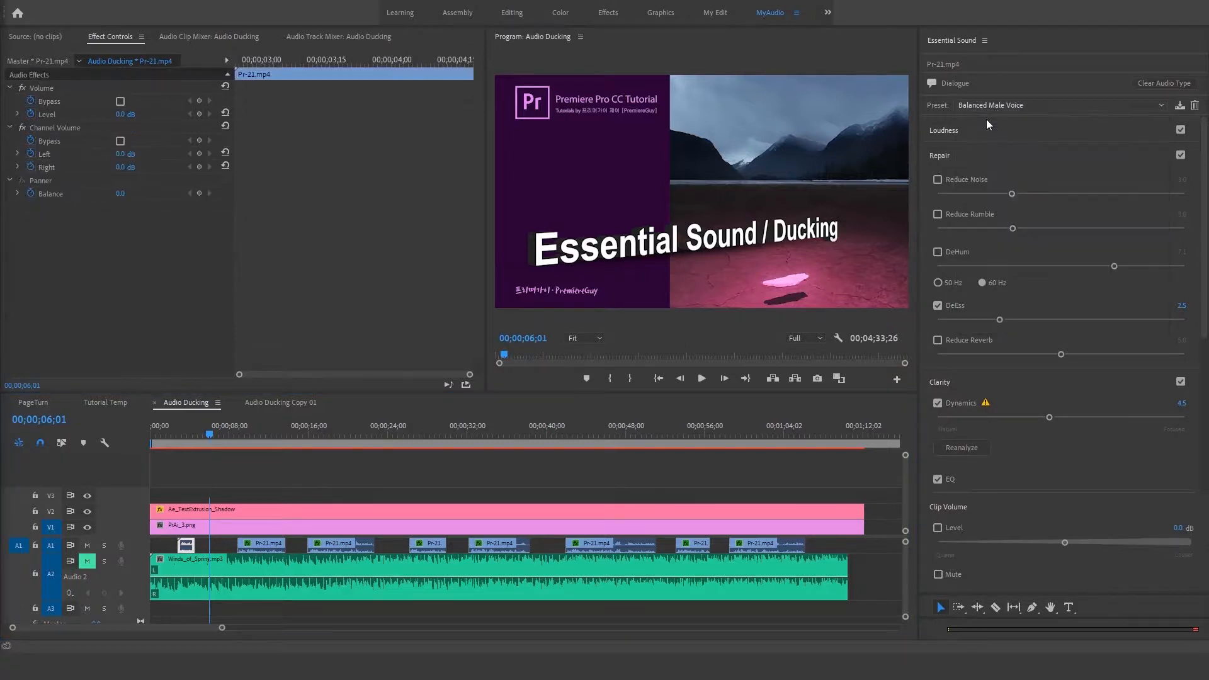
left_click(984, 104)
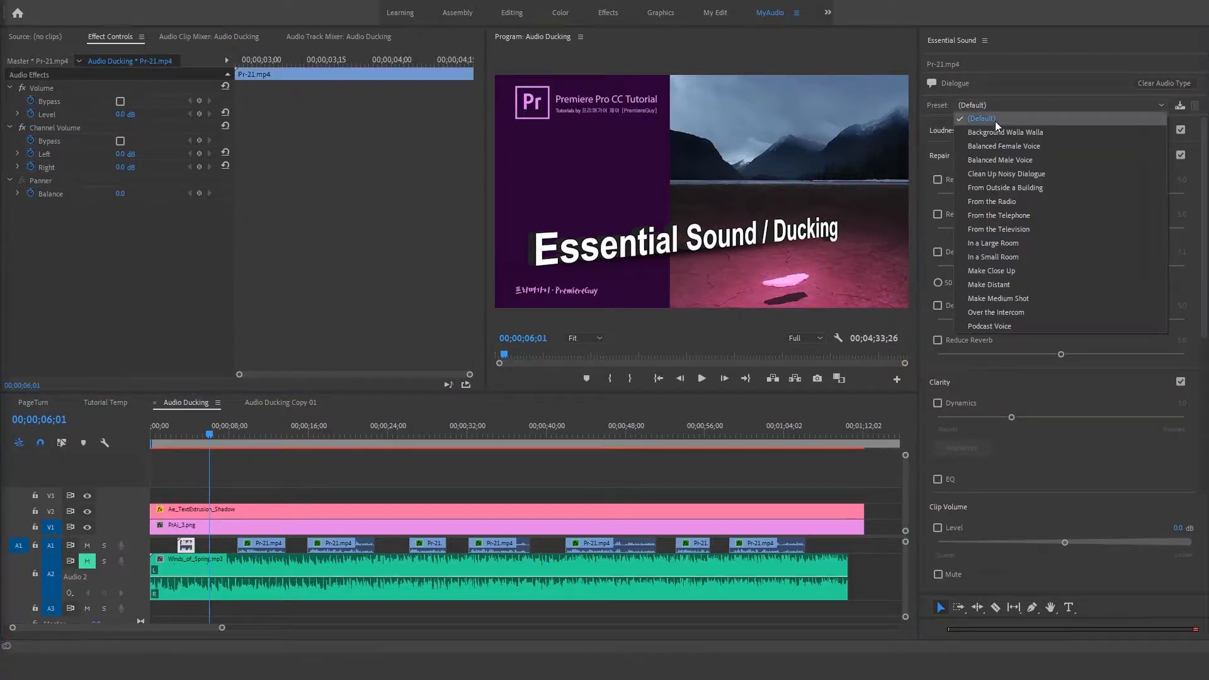
left_click(988, 159)
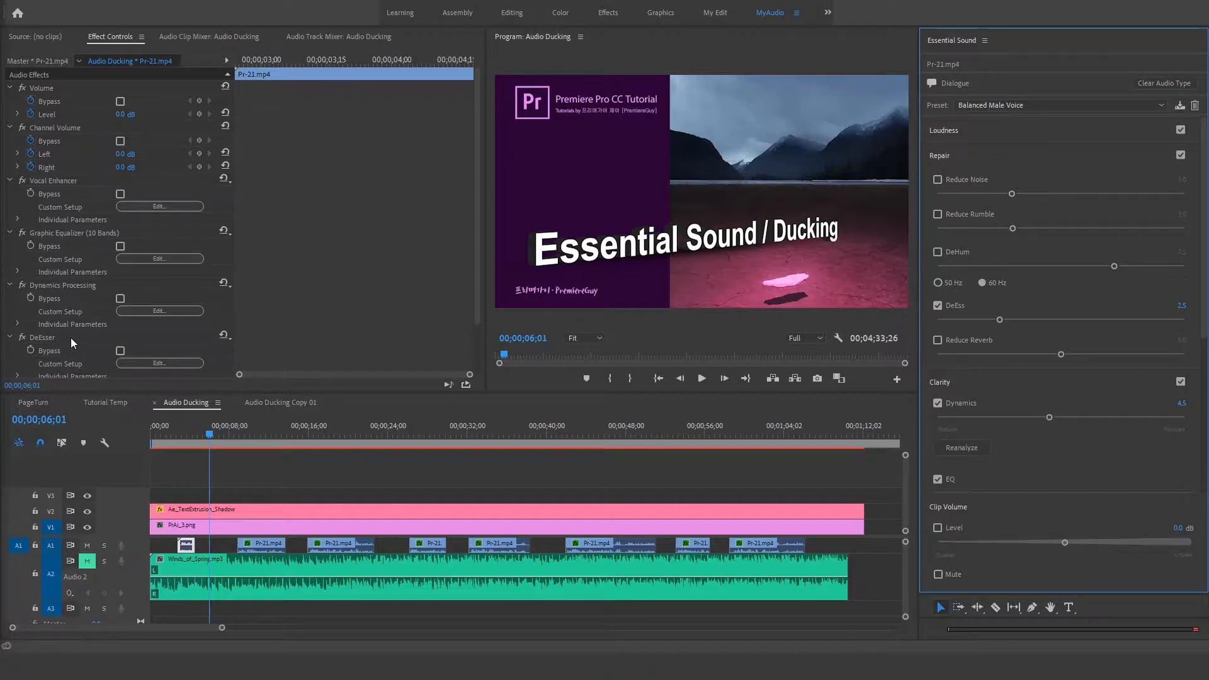
scroll(70, 338, "down", 1)
scroll(77, 334, "up", 1)
Step: Expand the voice clip's Loudness settings and inspect the custom setups of its Vocal Enhancer, Graphic Equalizer, Dynamics Processing and DeEsser effects
left_click(951, 135)
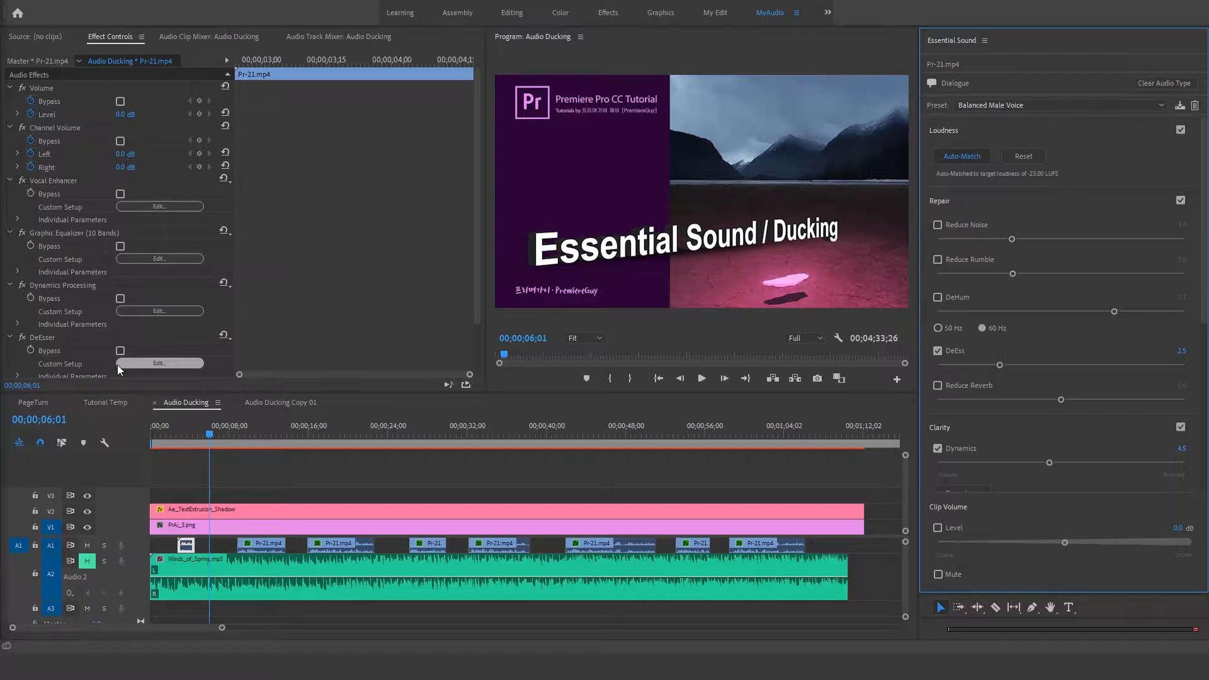
left_click(163, 206)
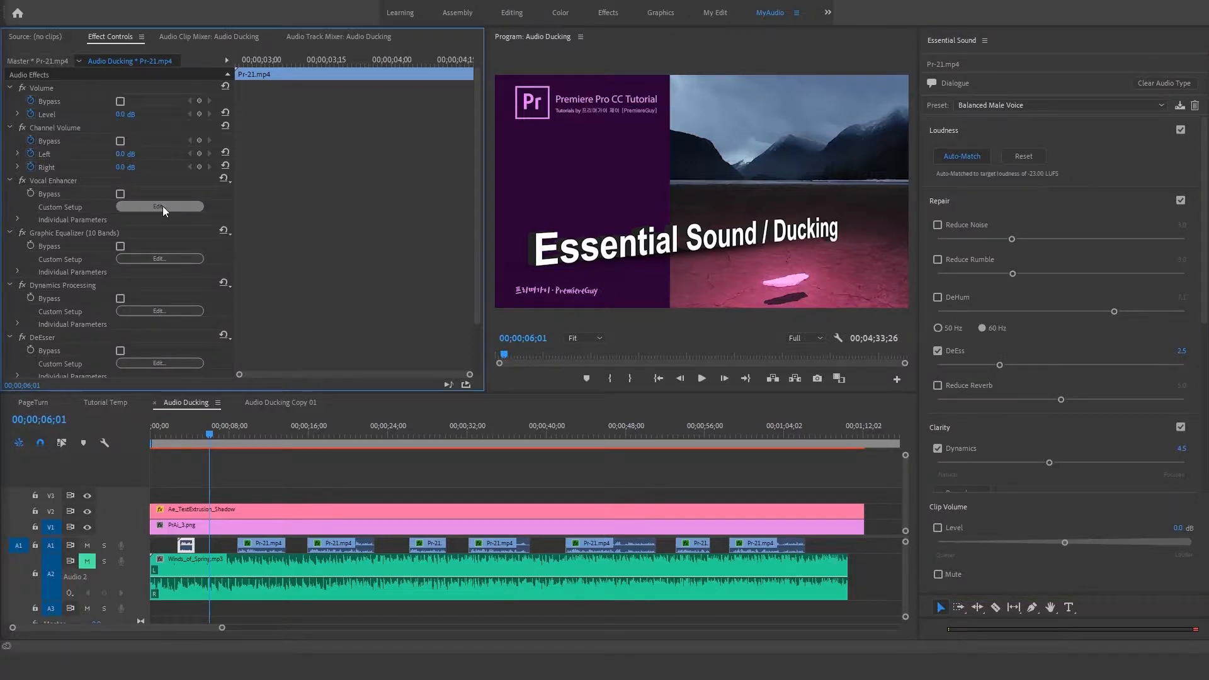
left_click(167, 259)
left_click(160, 310)
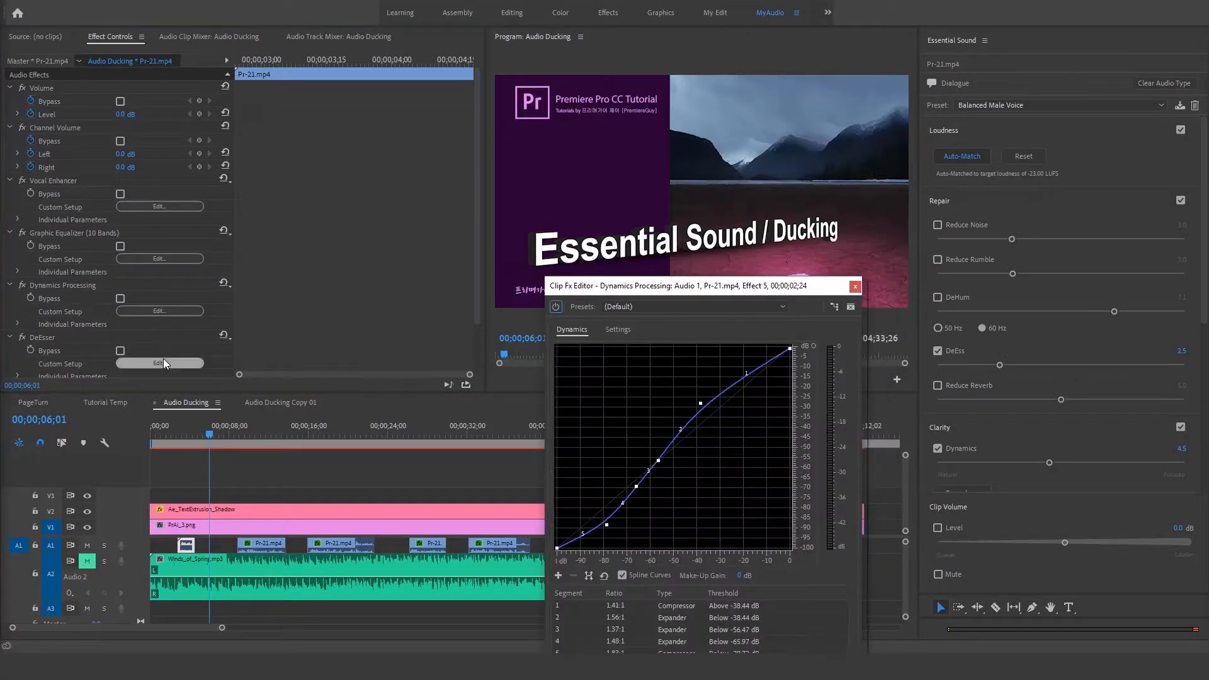
left_click(160, 364)
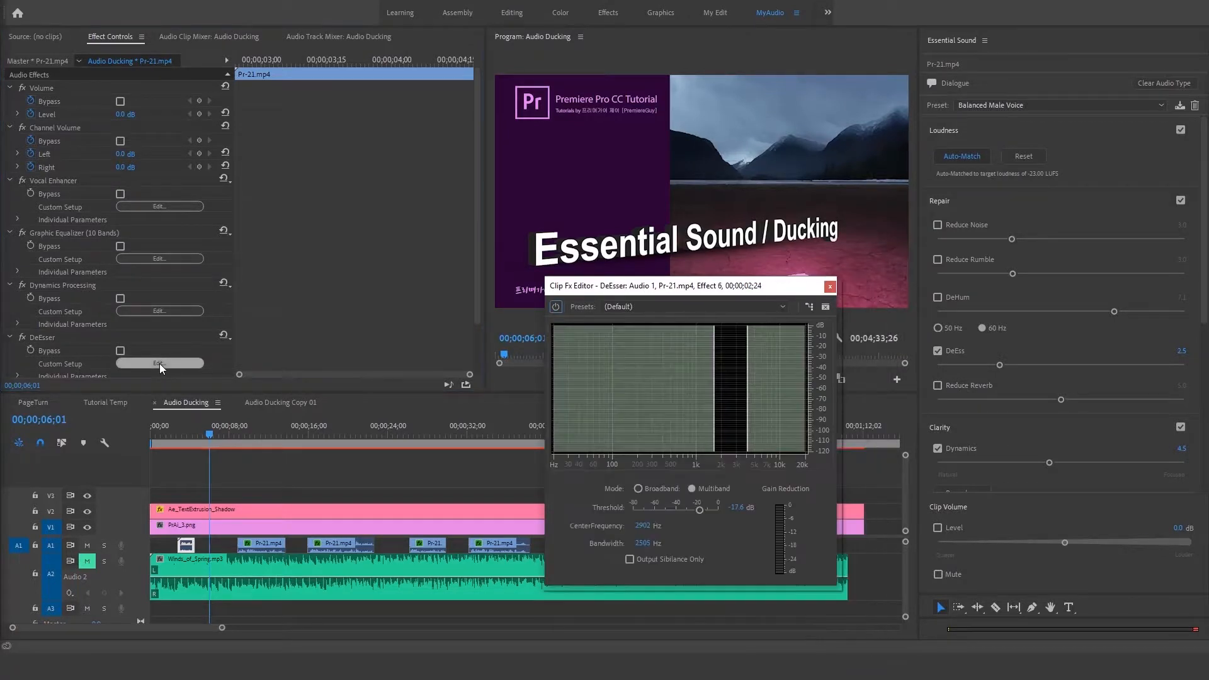
left_click(830, 287)
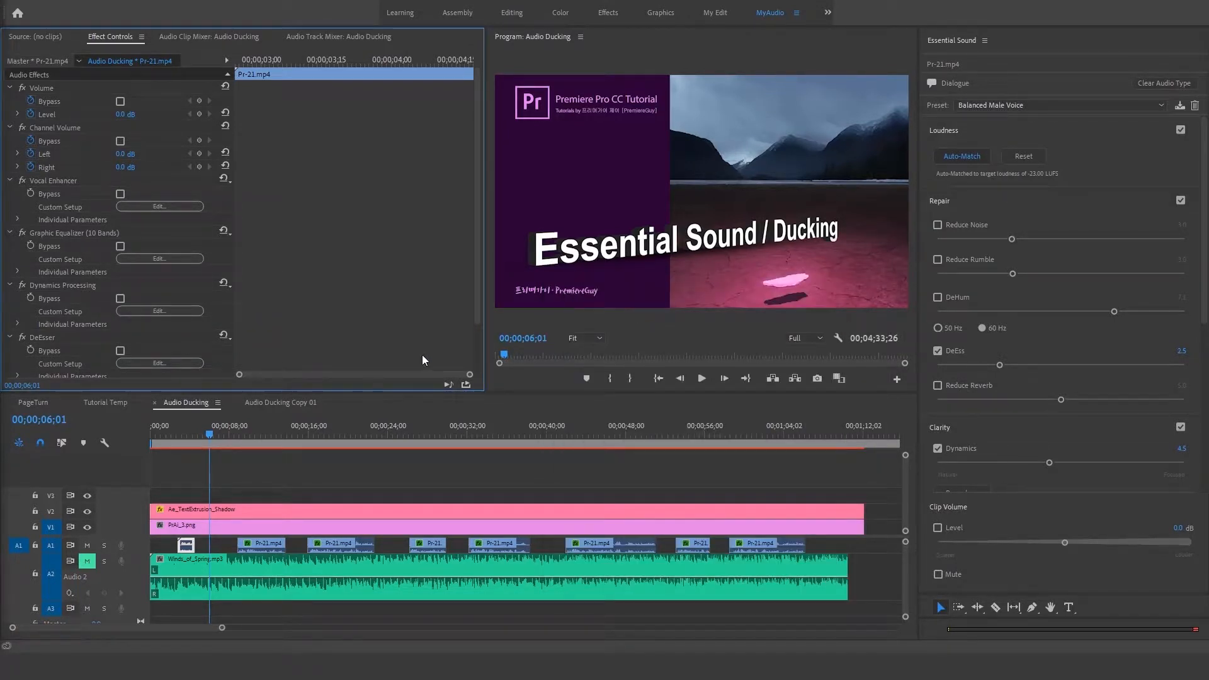
Step: Play back the first voice clip with its preset applied, then return the playhead to just before it
left_click(168, 435)
key("space")
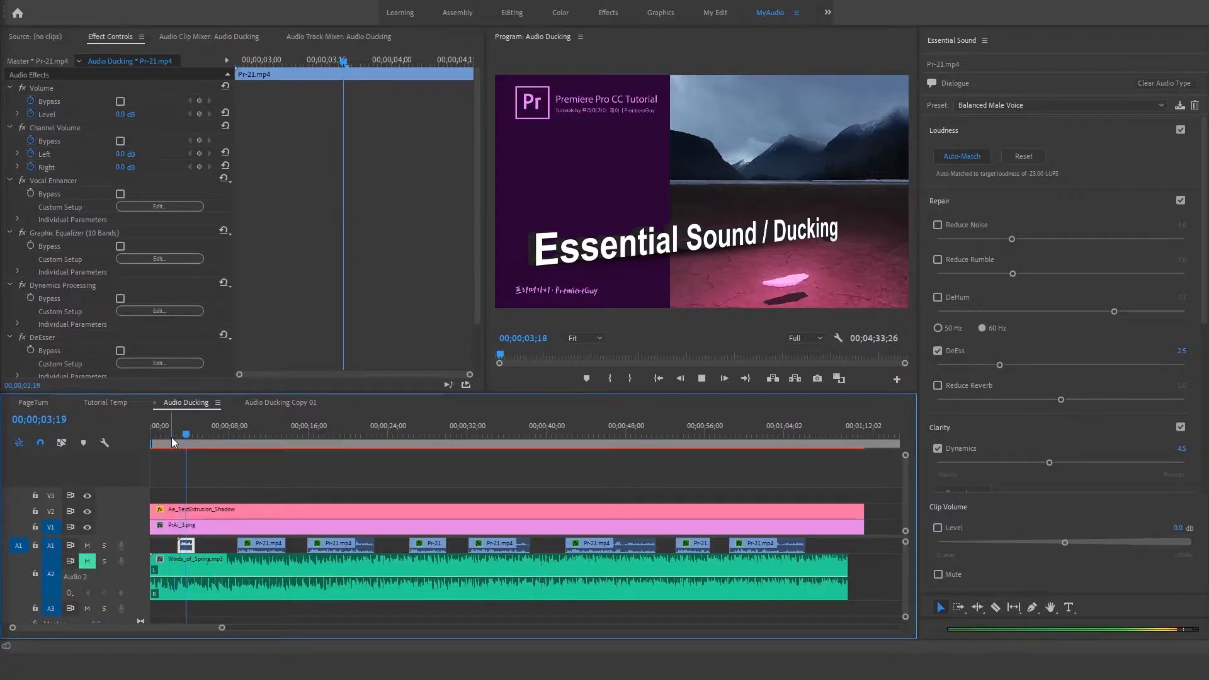
left_click(174, 436)
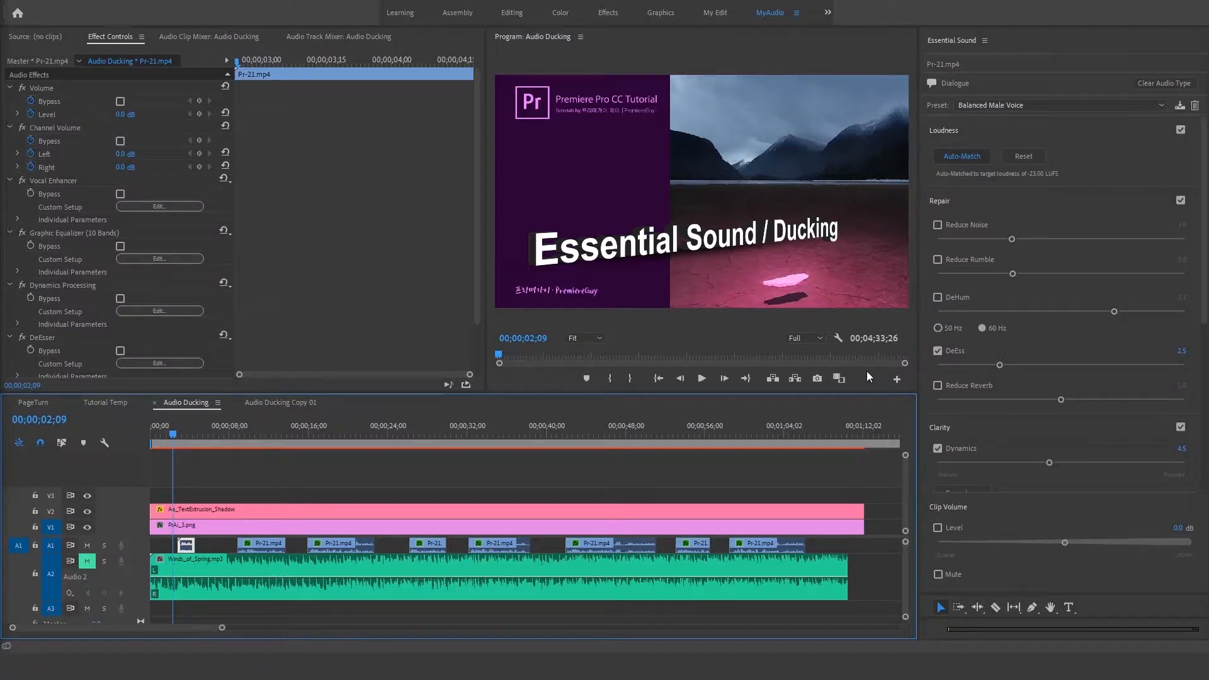
Step: Unmute the A2 music track and try Ducking on the Winds_of_Spring.mp3 clip, leaving it switched off
left_click(299, 584)
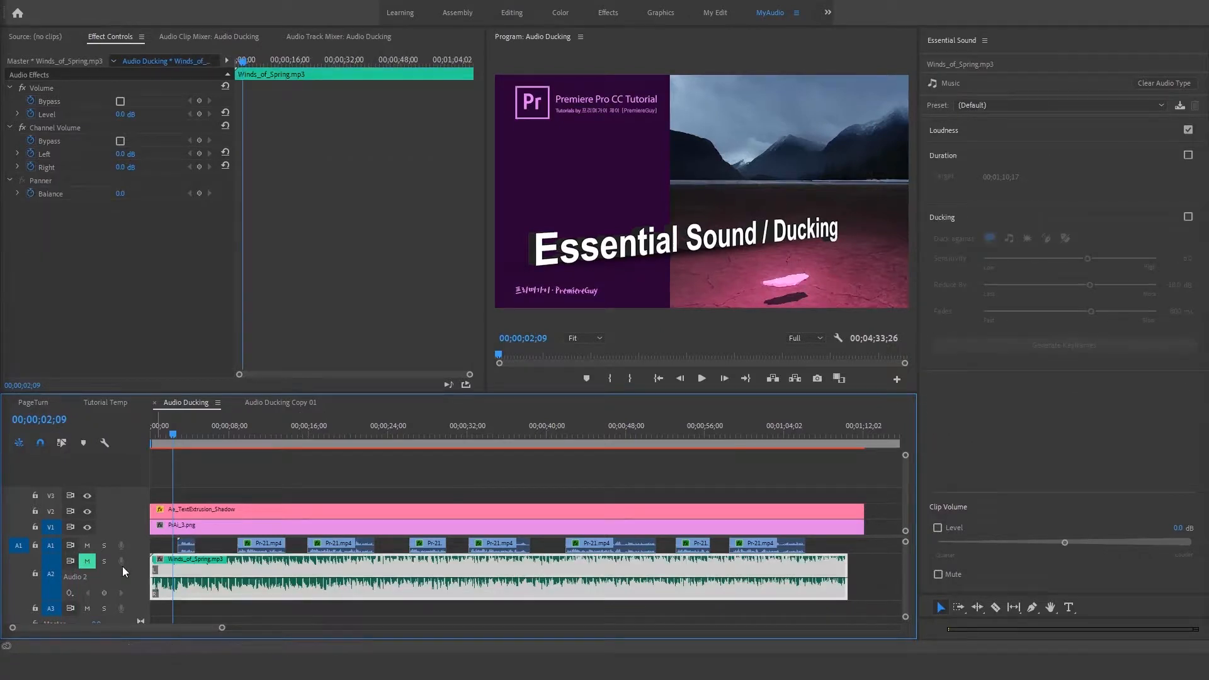
left_click(87, 561)
left_click(1188, 216)
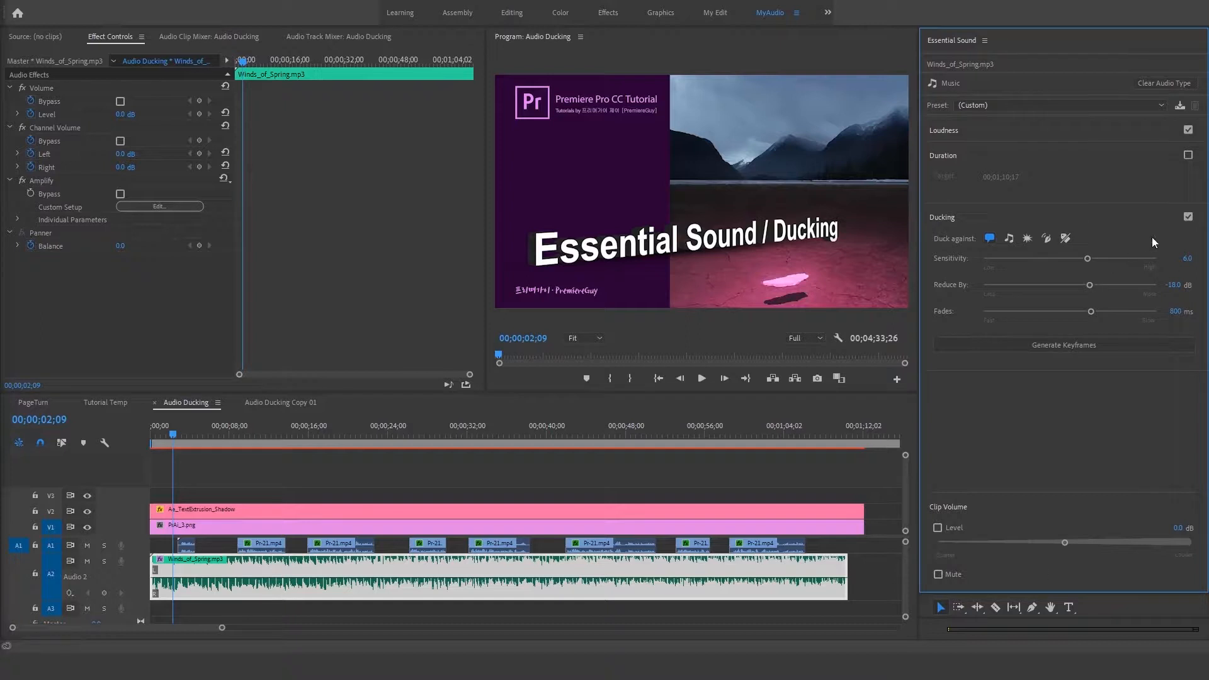
left_click(1188, 217)
Step: Apply the Balanced Background Music preset to the Winds_of_Spring.mp3 clip and expand its Loudness settings
left_click(1003, 105)
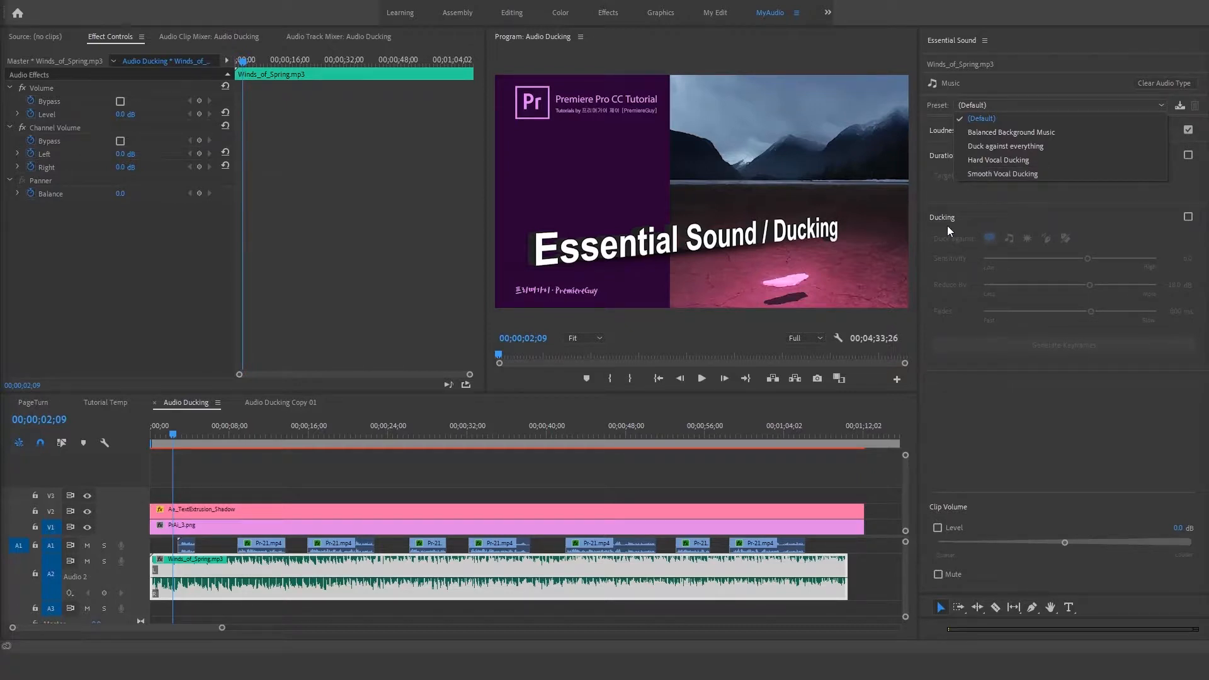
left_click(1001, 136)
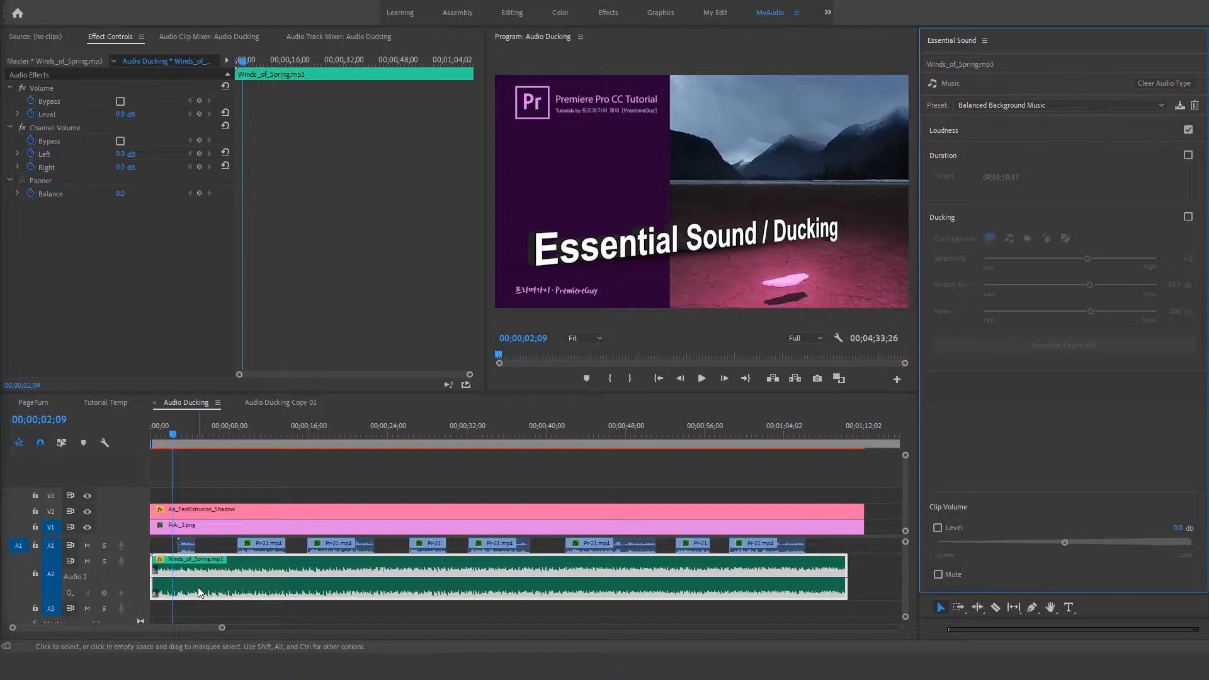
mouse_move(197, 587)
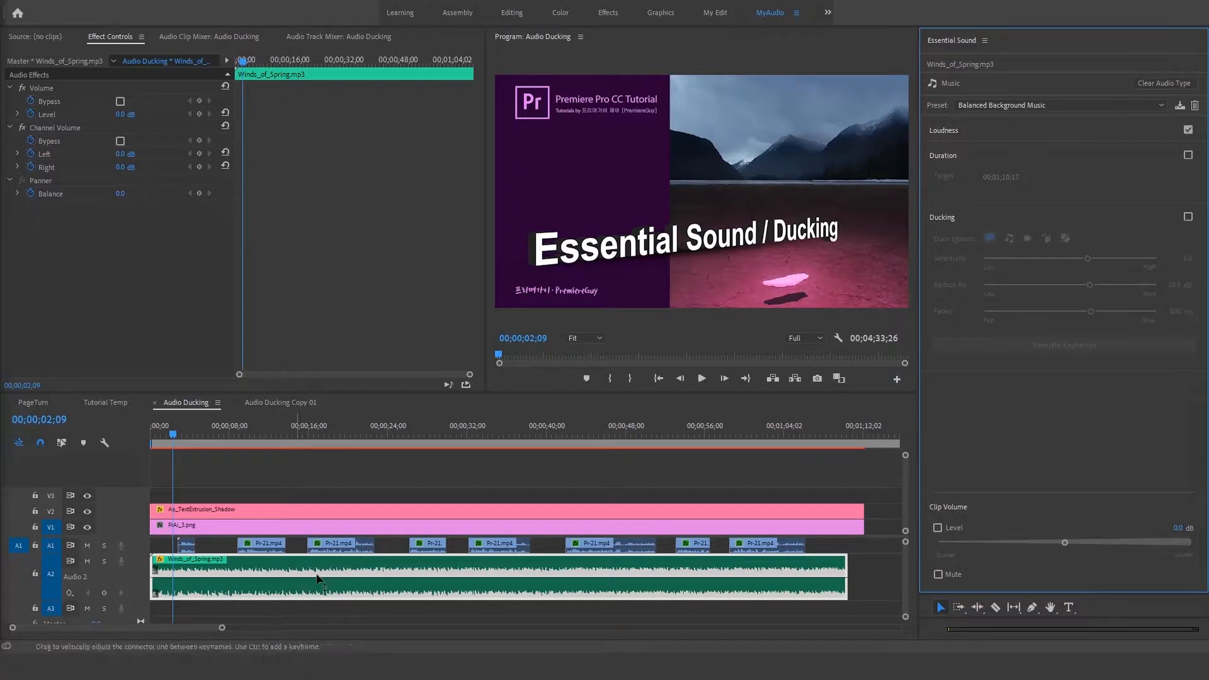
left_click(939, 130)
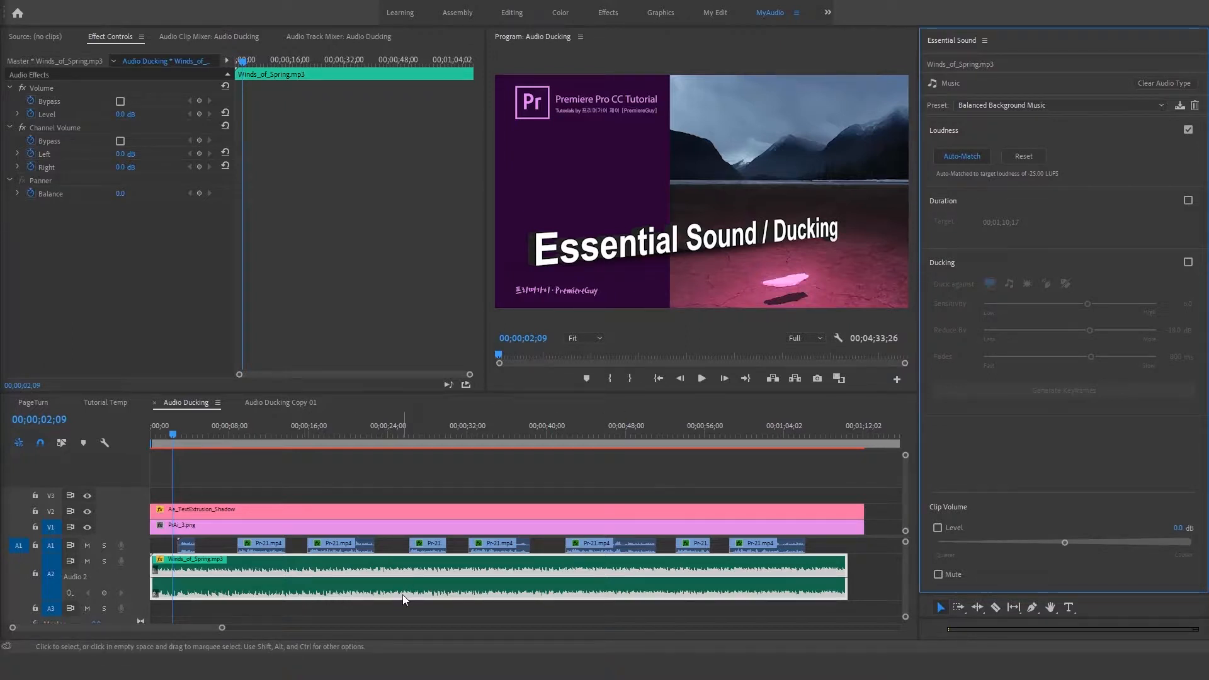
Step: Tag the later, longer Winds_of_Spring.mp3 clip as Music and apply the Balanced Background Music preset to it
key("minus")
key("minus")
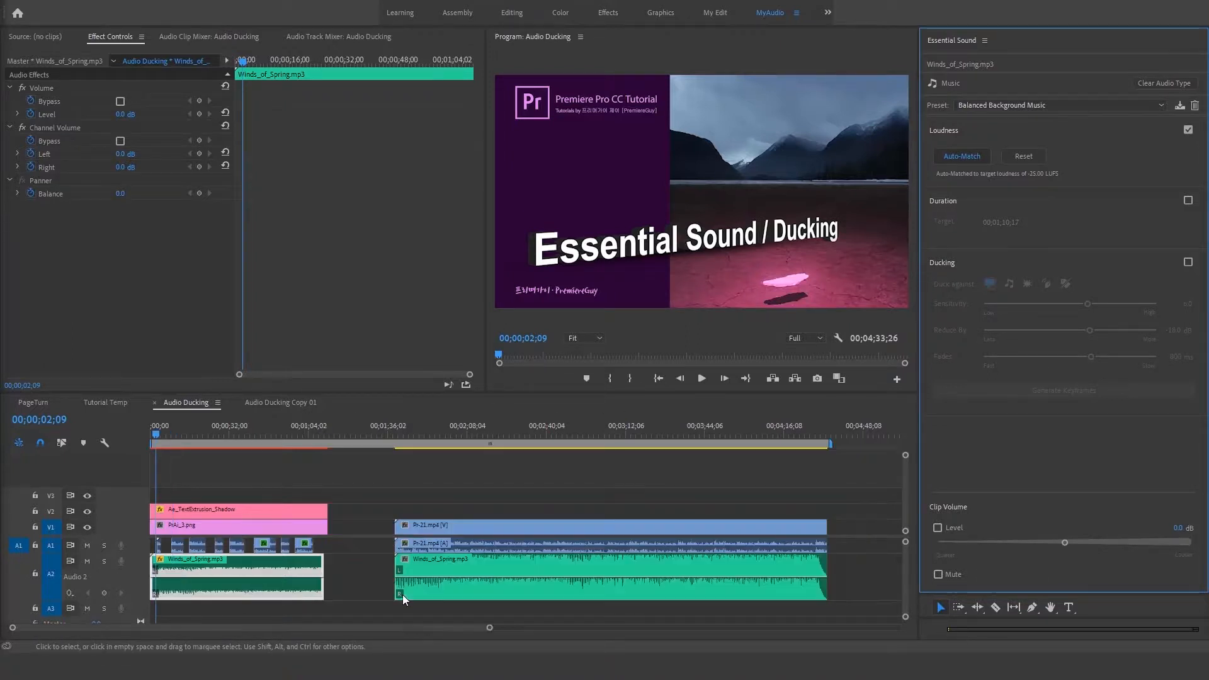
left_click(523, 548)
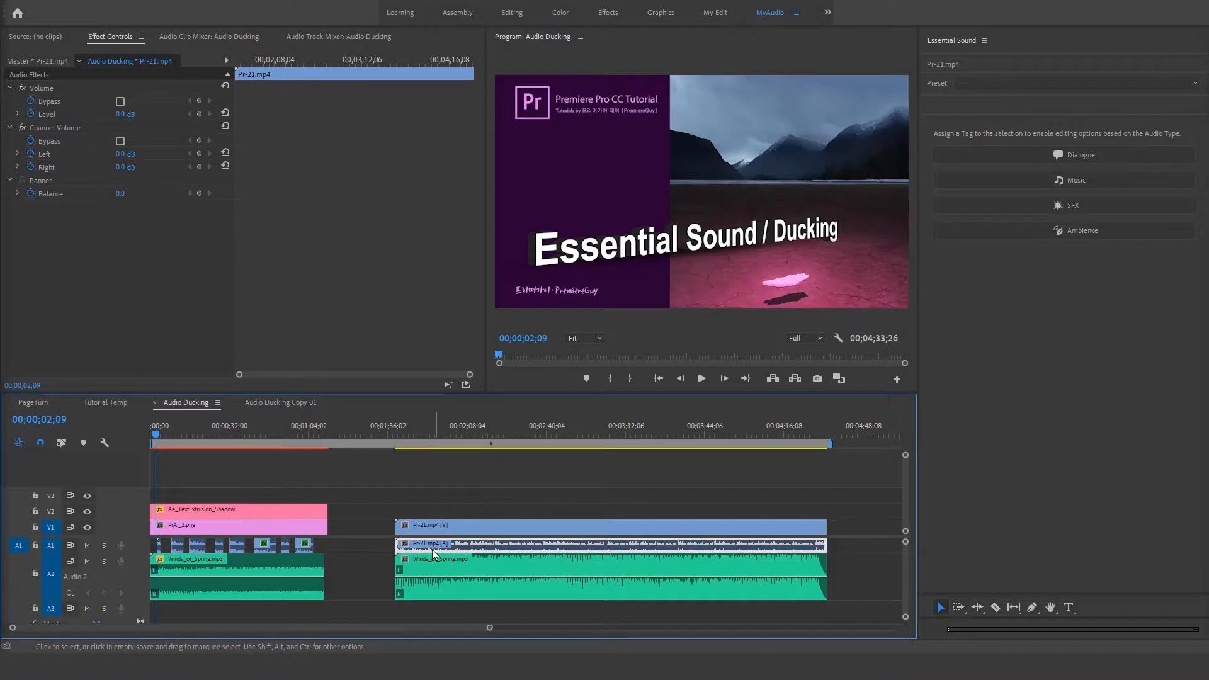
left_click(536, 592)
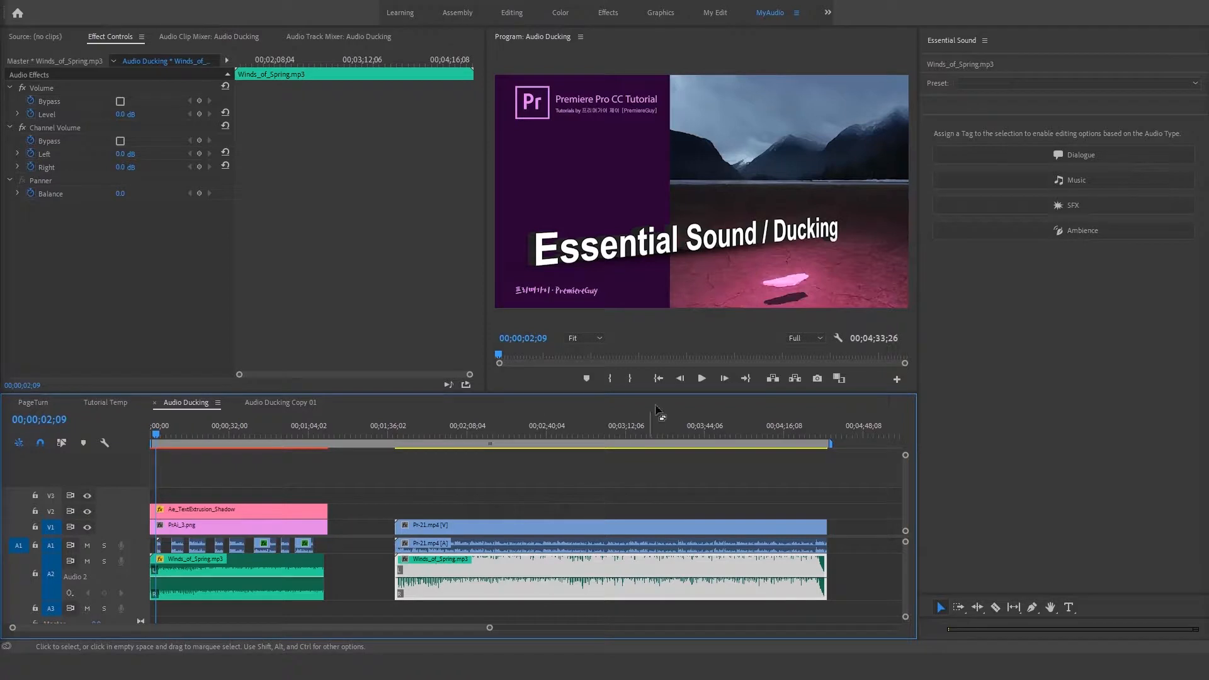
left_click(999, 180)
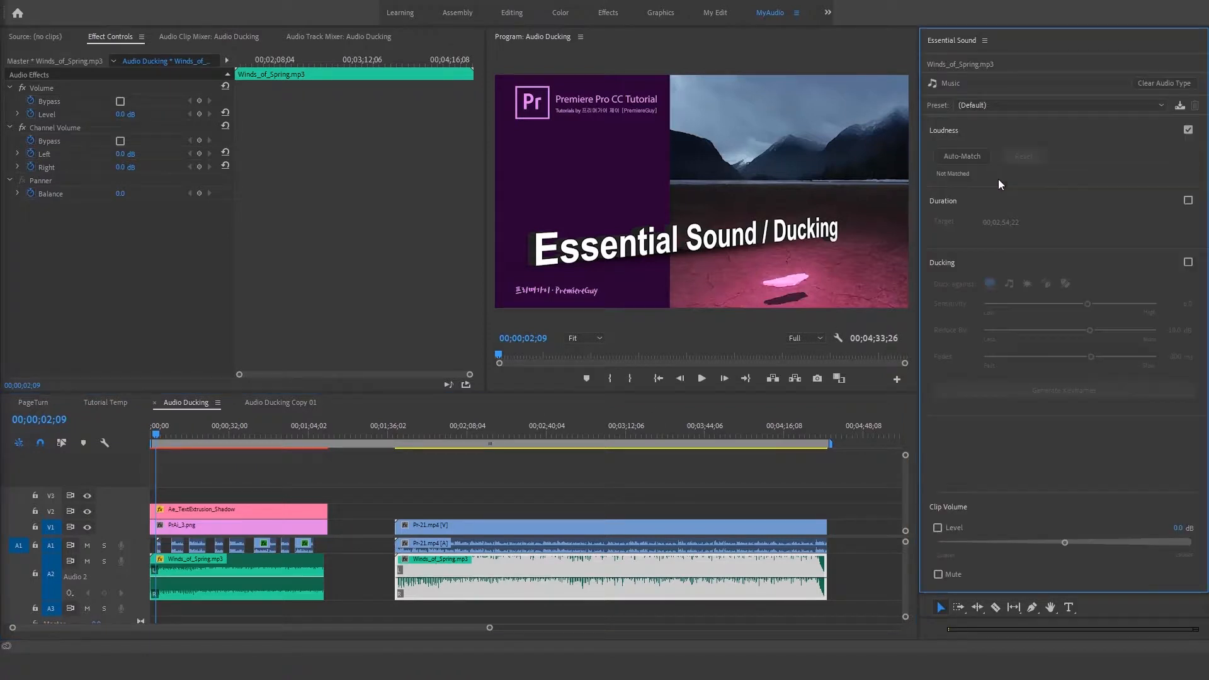
left_click(983, 104)
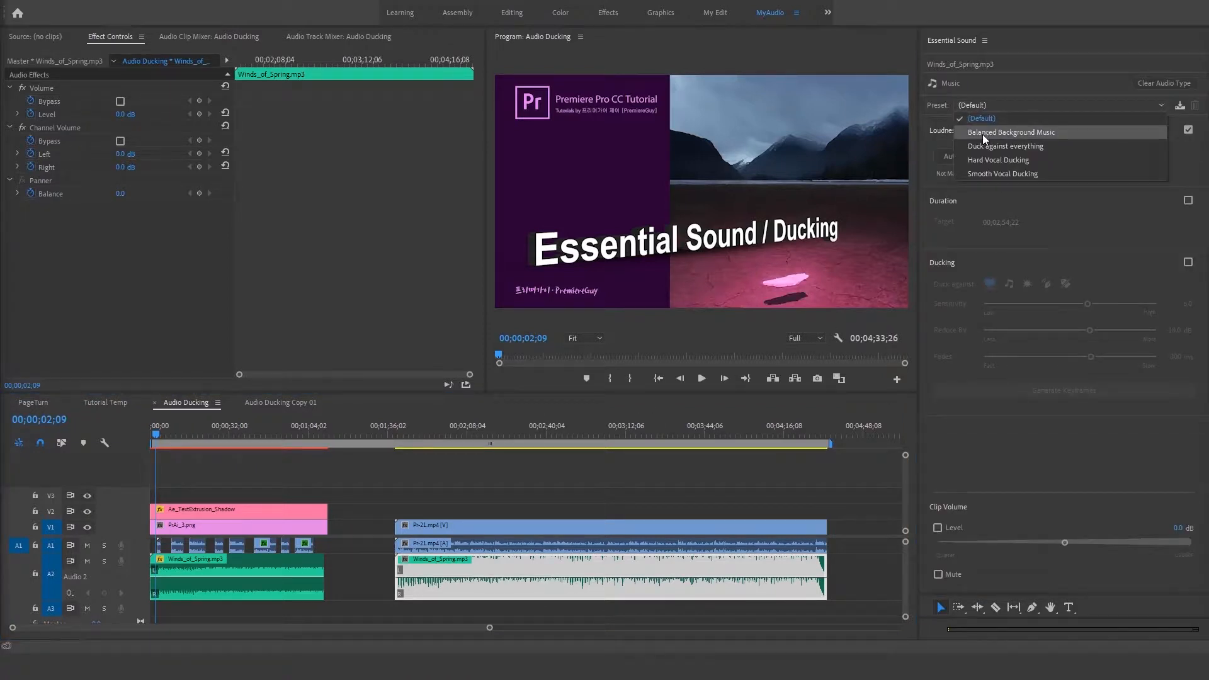
left_click(984, 134)
left_click_drag(403, 427, 426, 432)
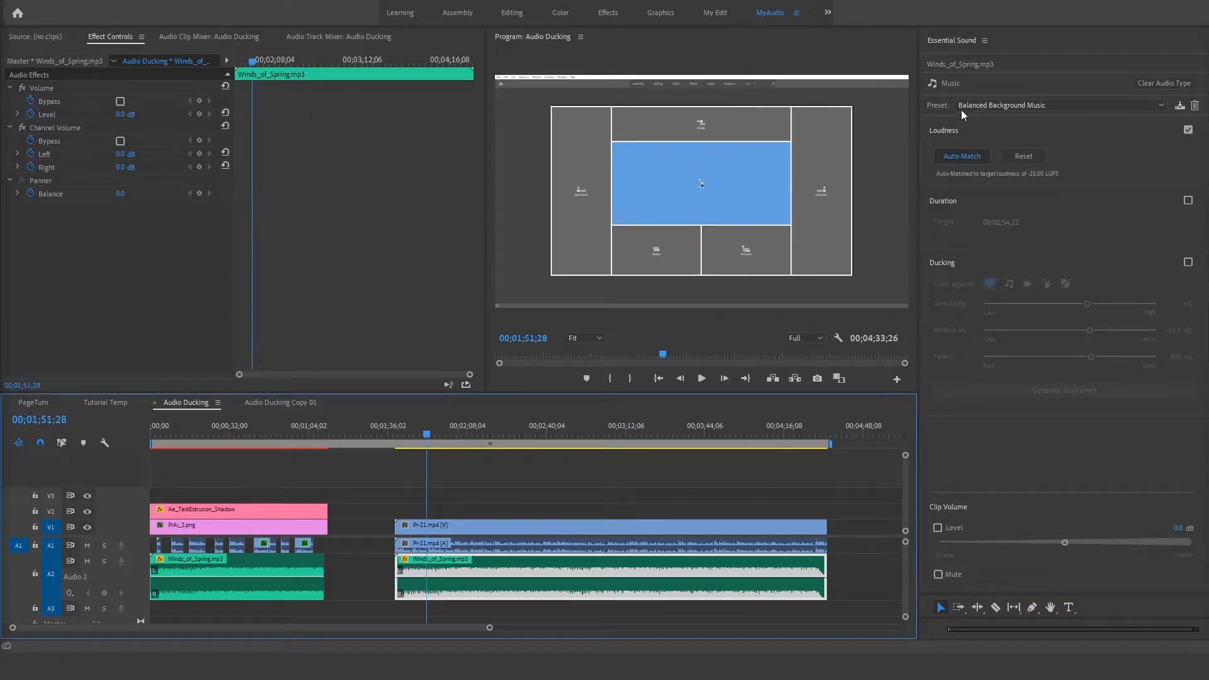
Step: Apply the Duck against everything preset to the first Winds_of_Spring.mp3 clip
left_click(218, 434)
left_click(194, 481)
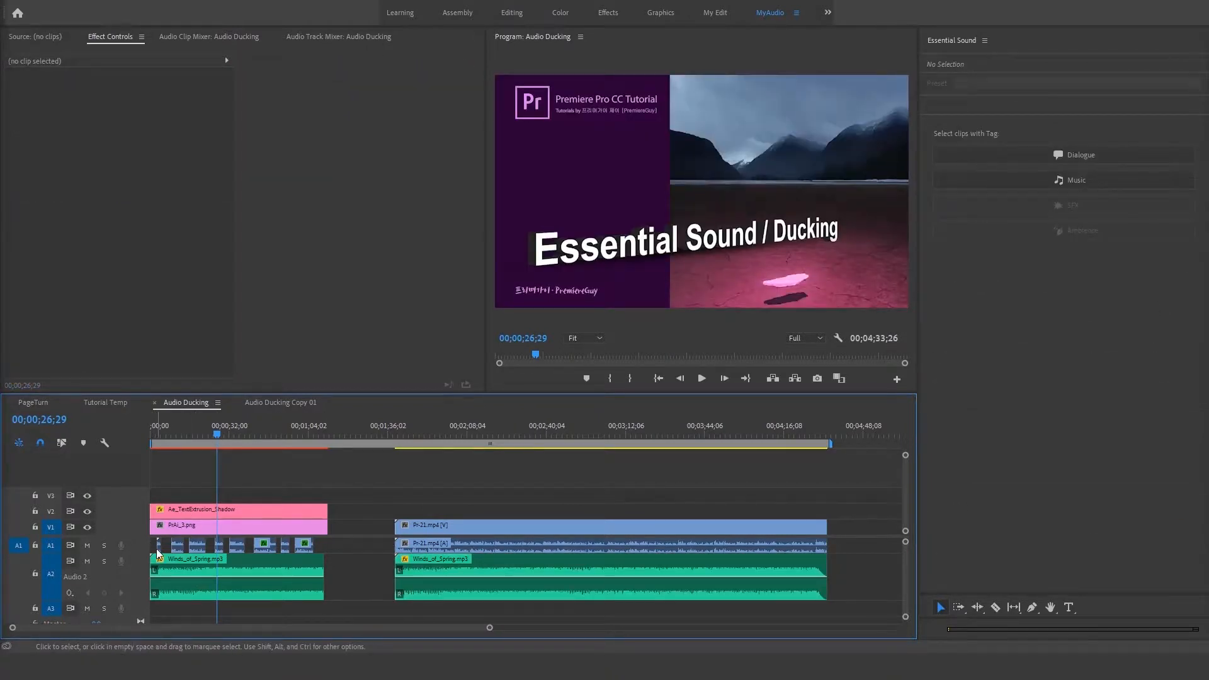
key("backslash")
key("backslash")
key("backslash")
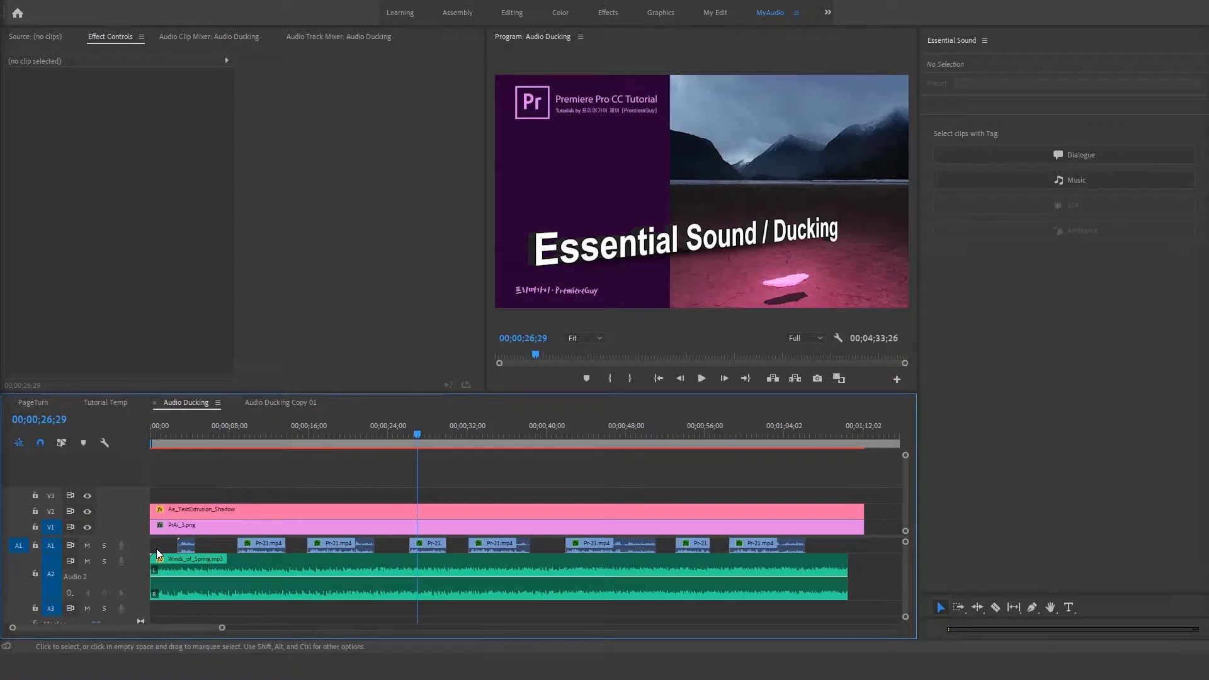
left_click(327, 560)
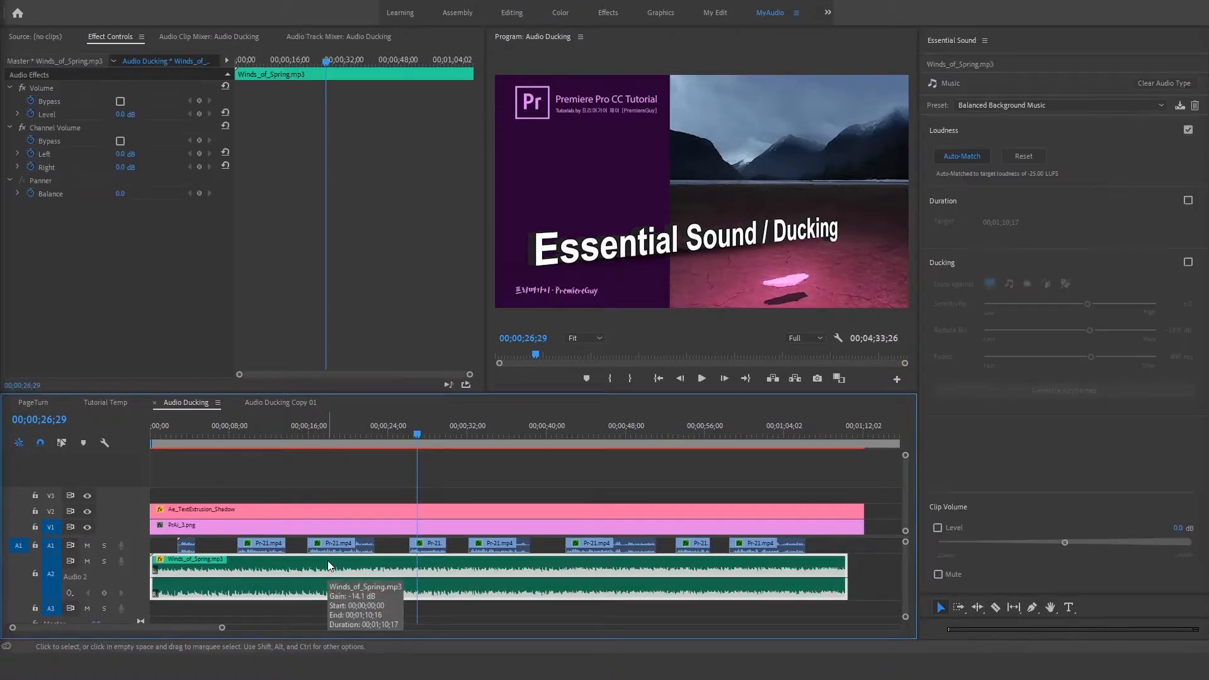
left_click(986, 105)
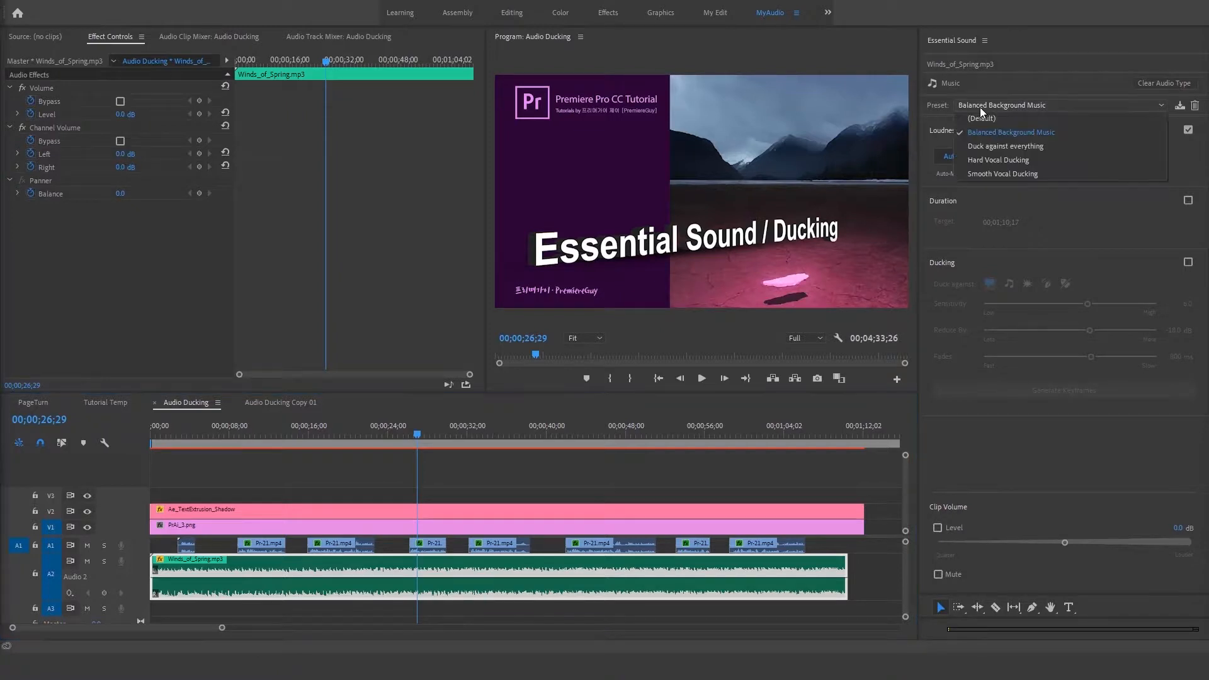
left_click(979, 147)
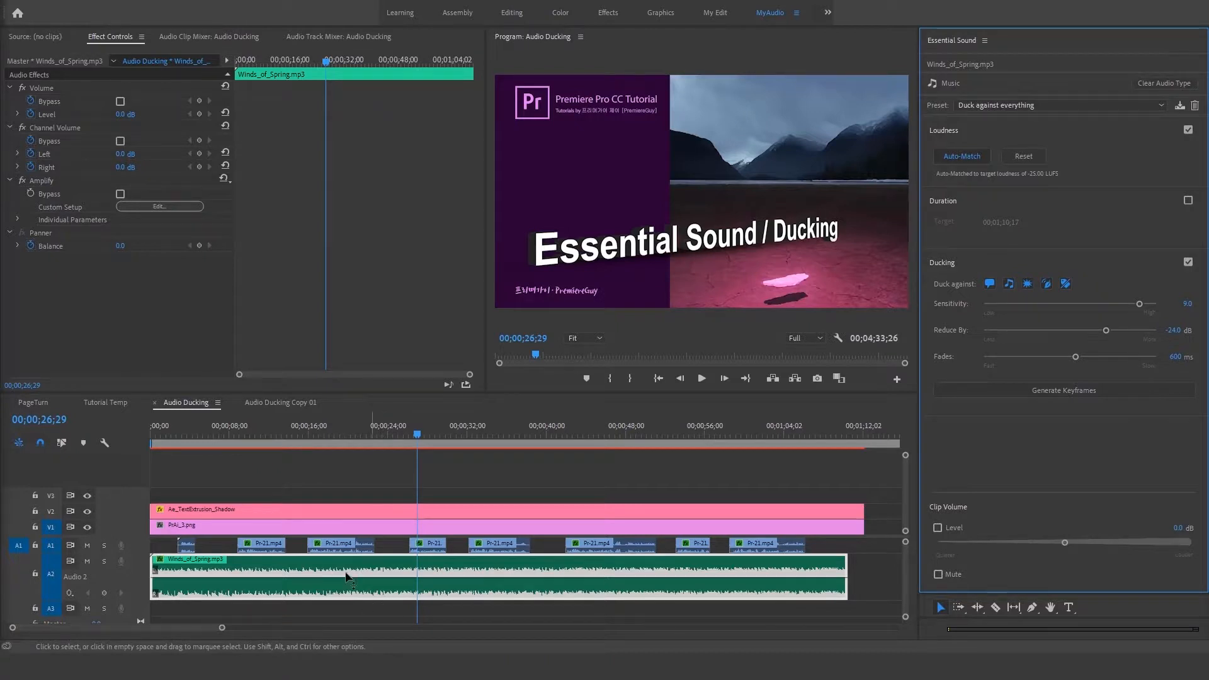
Step: Apply the Hard Vocal Ducking preset to the first Winds_of_Spring.mp3 clip and generate its ducking keyframes with the timeline area enlarged
left_click(969, 107)
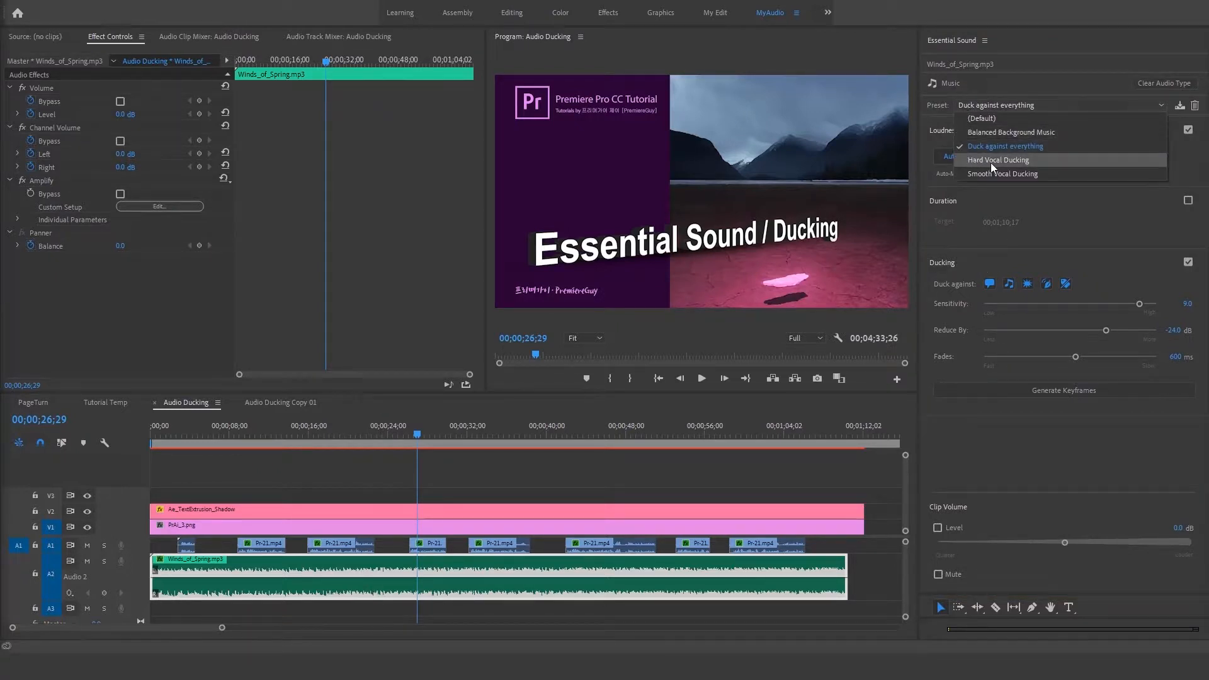
left_click(990, 162)
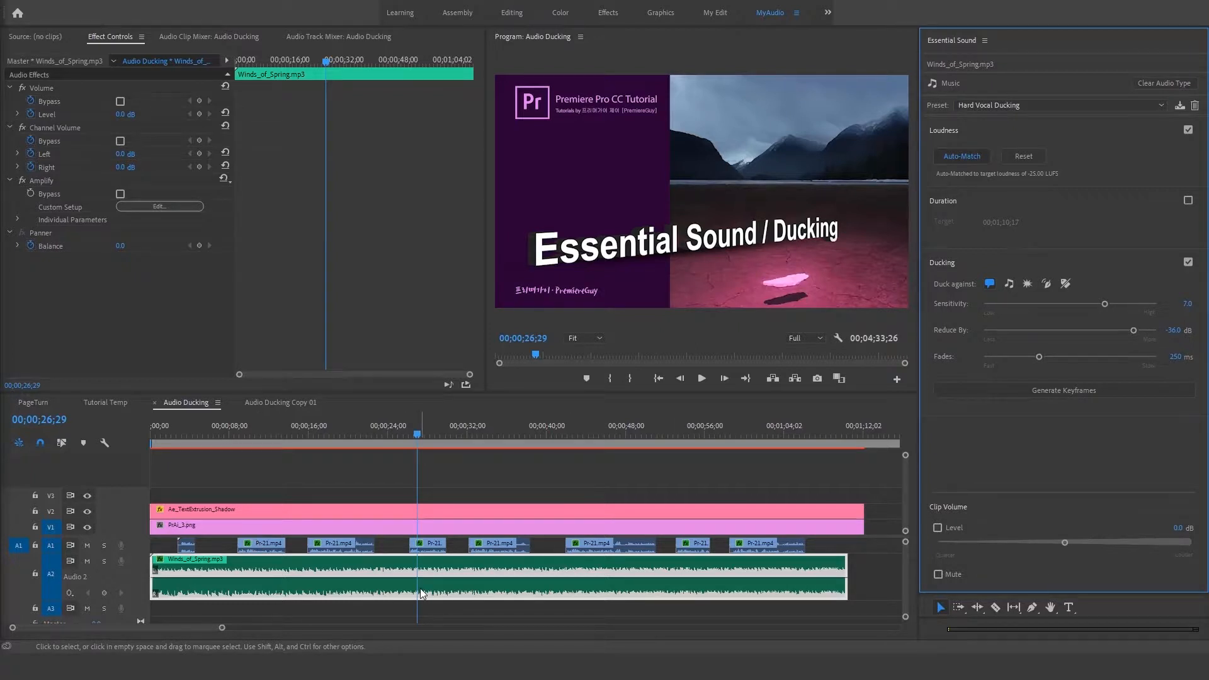
left_click_drag(433, 393, 433, 327)
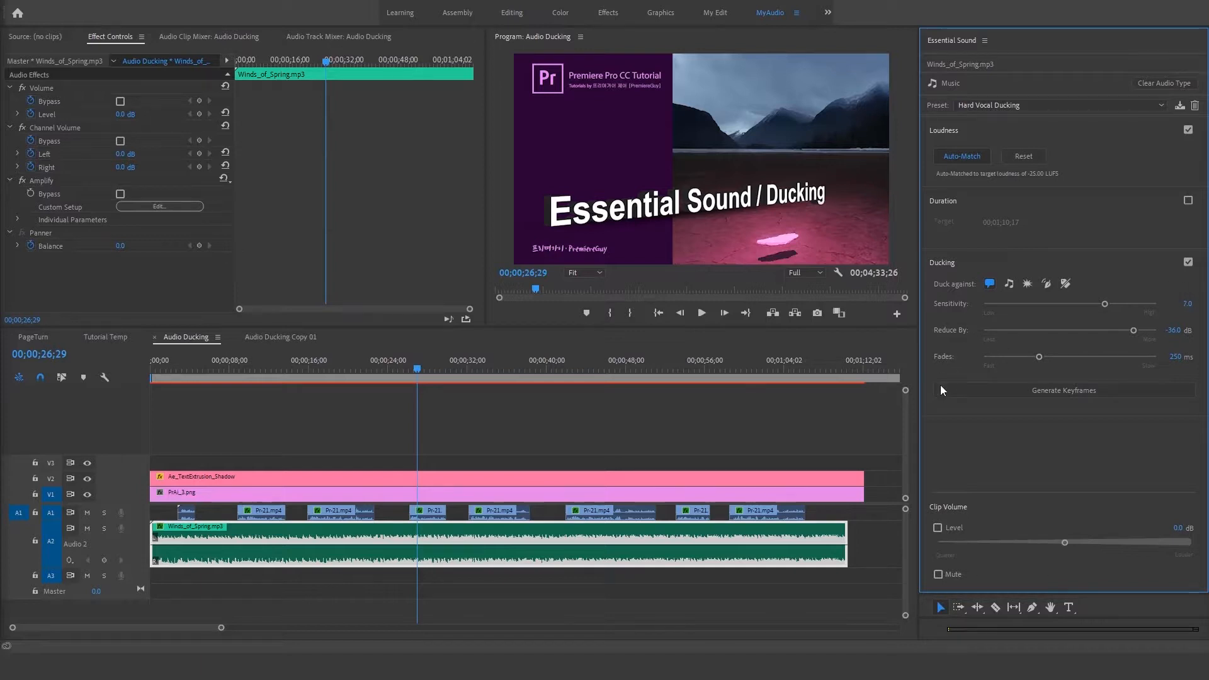
left_click(1056, 391)
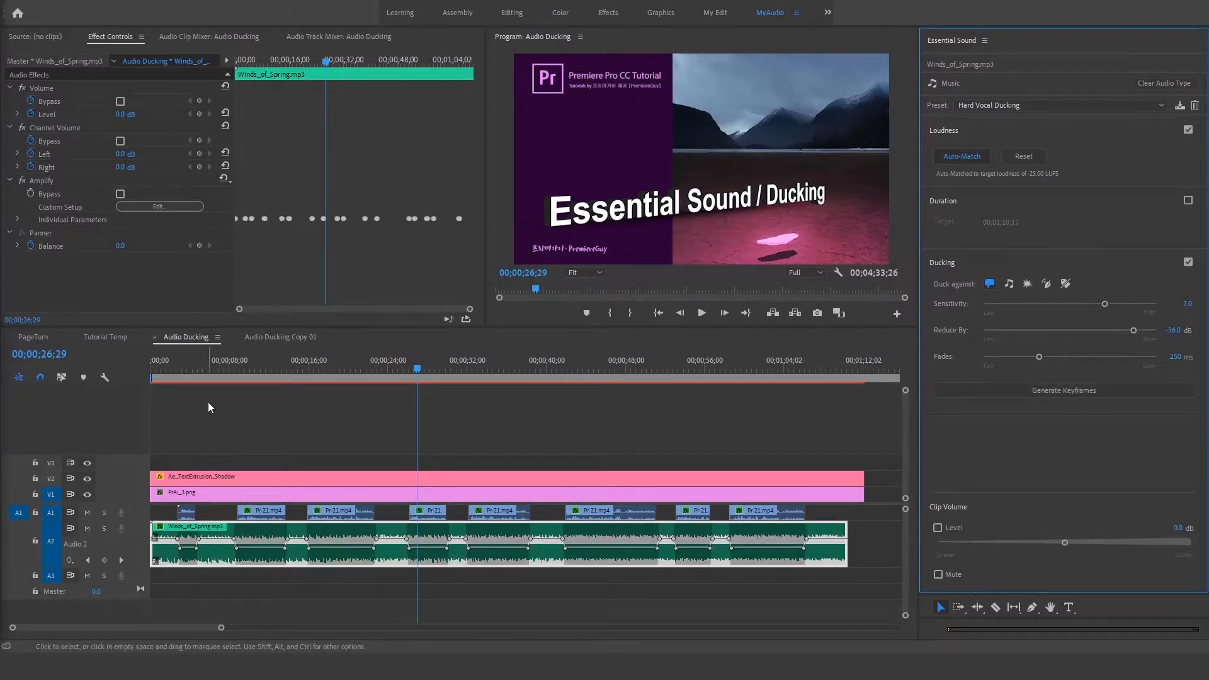
Step: Examine the hard ducking keyframes around the first voice clips and play back the music from near the sequence start
left_click(184, 372)
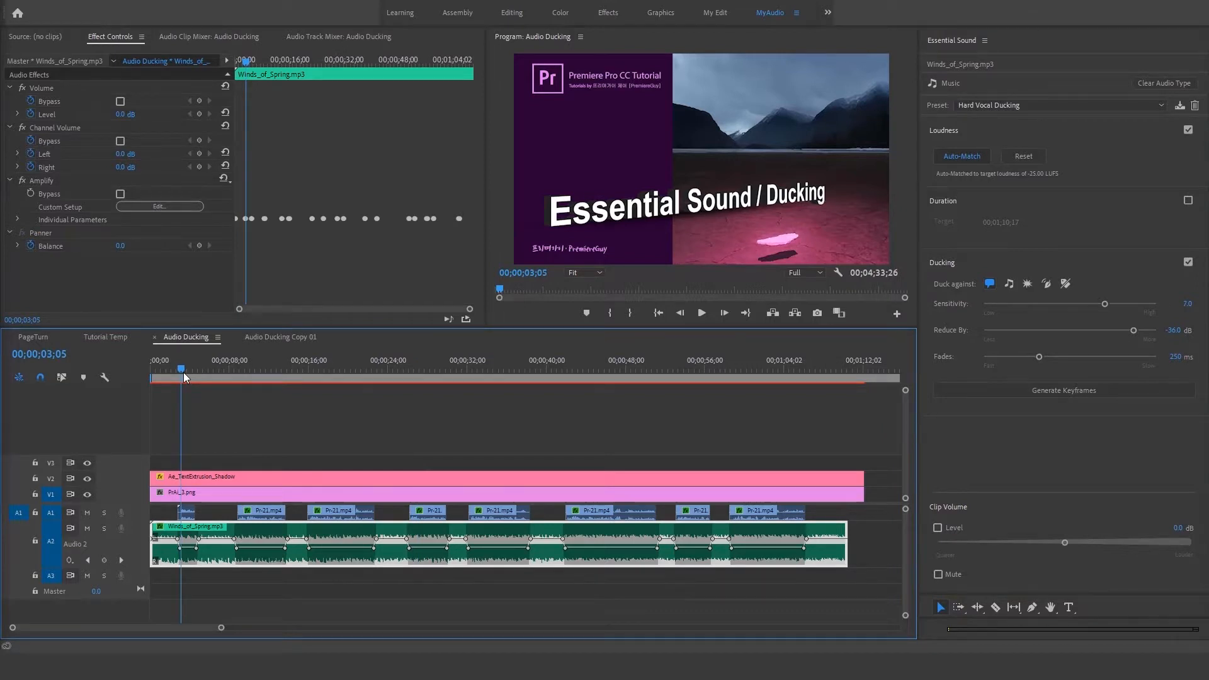
key("equal")
key("equal")
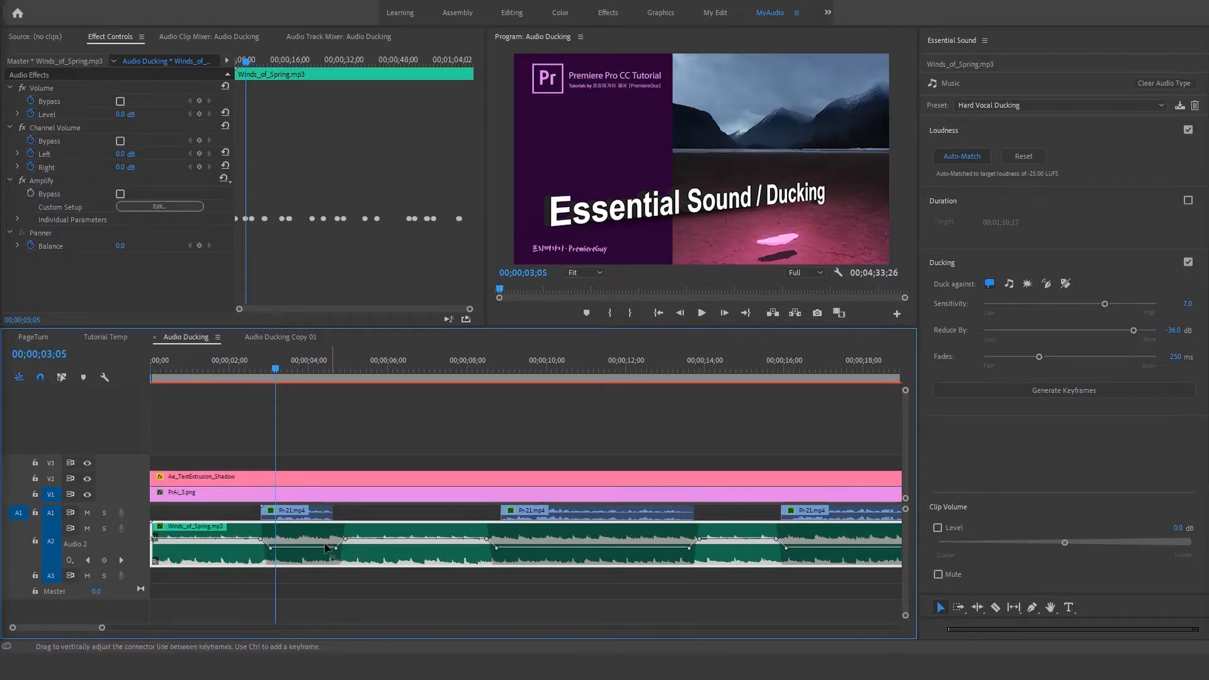
left_click(171, 372)
key("space")
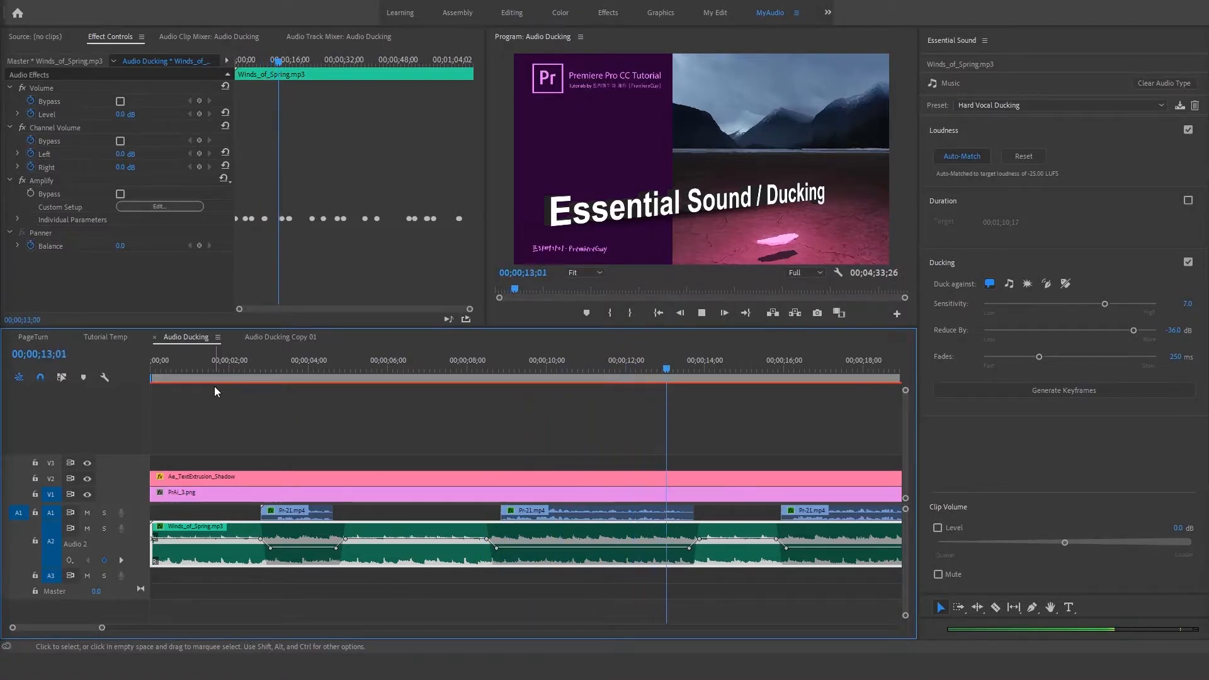
key("space")
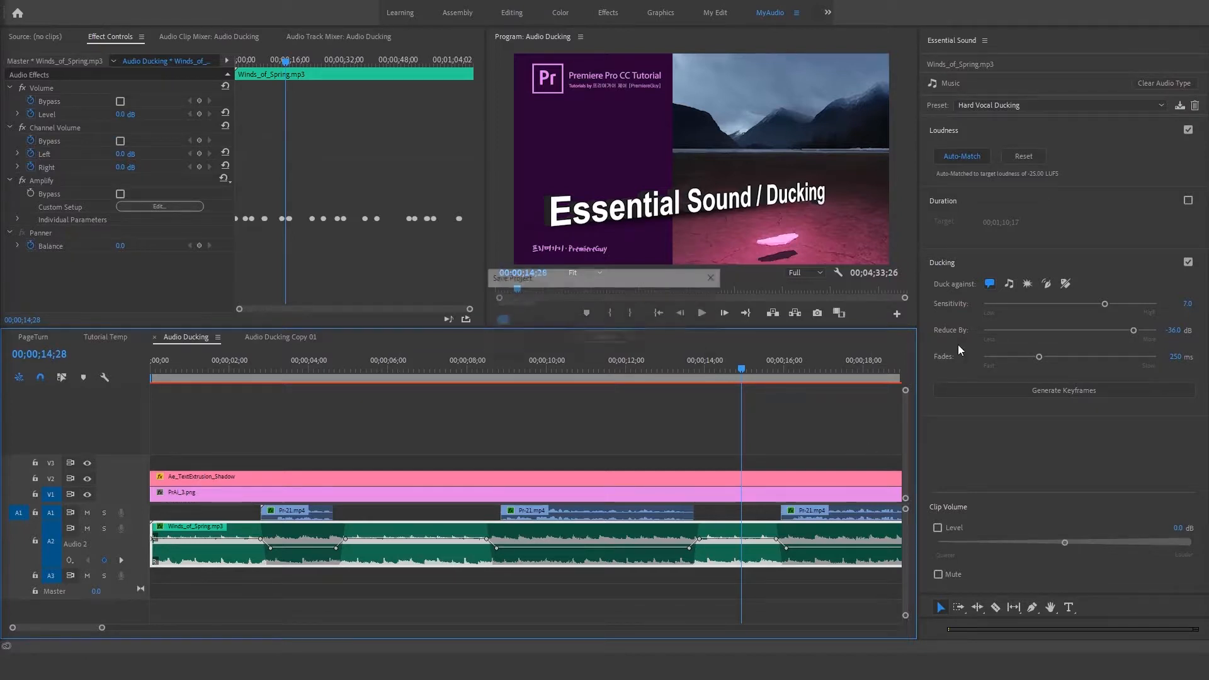
Step: Save the project, then apply the Smooth Vocal Ducking preset to the first Winds_of_Spring.mp3 clip and generate its ducking keyframes
key("ctrl+s")
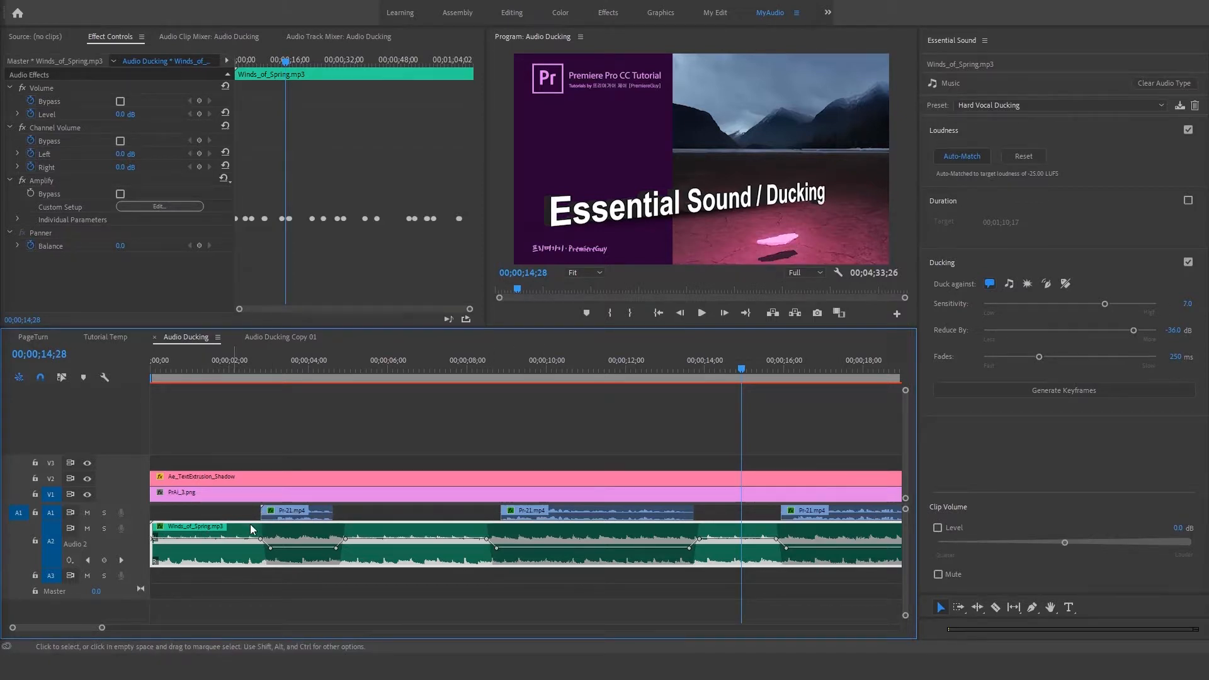
left_click(976, 104)
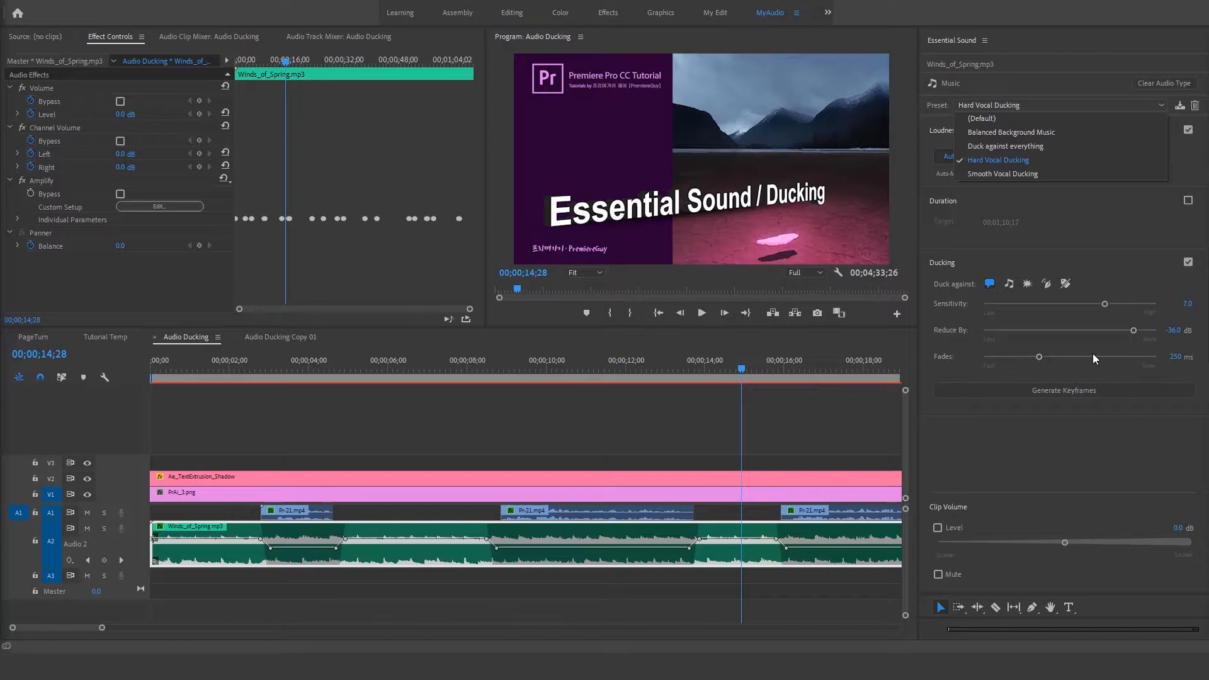
left_click(980, 172)
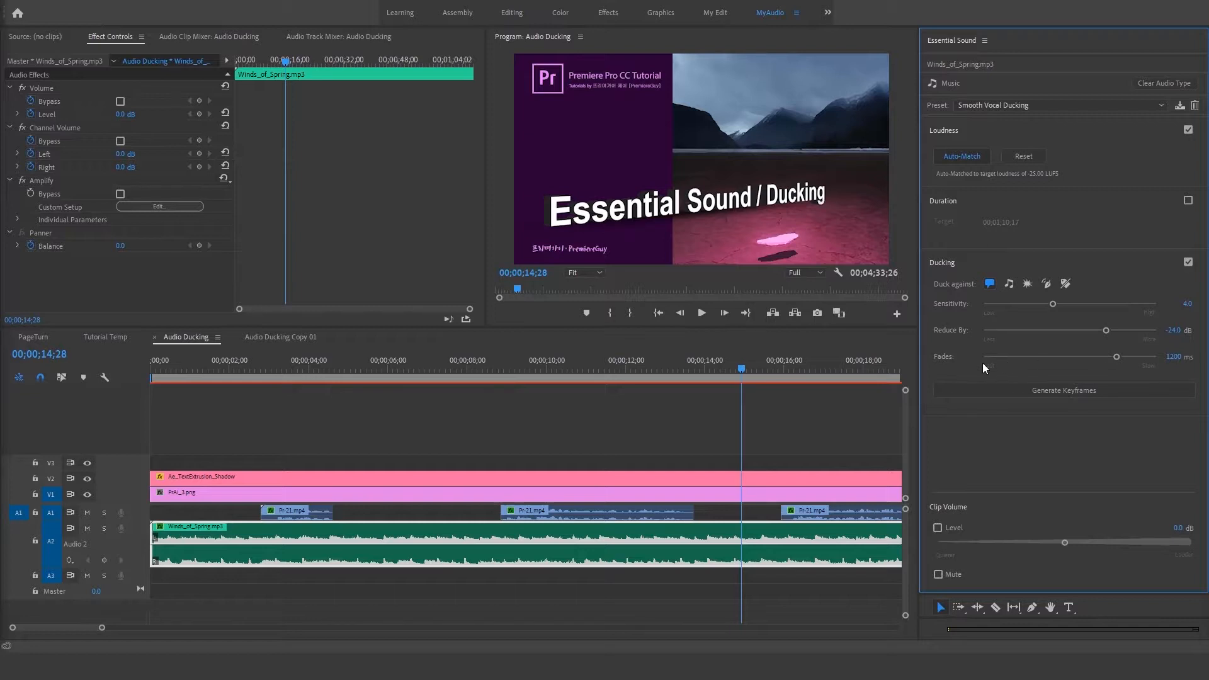
left_click(1045, 391)
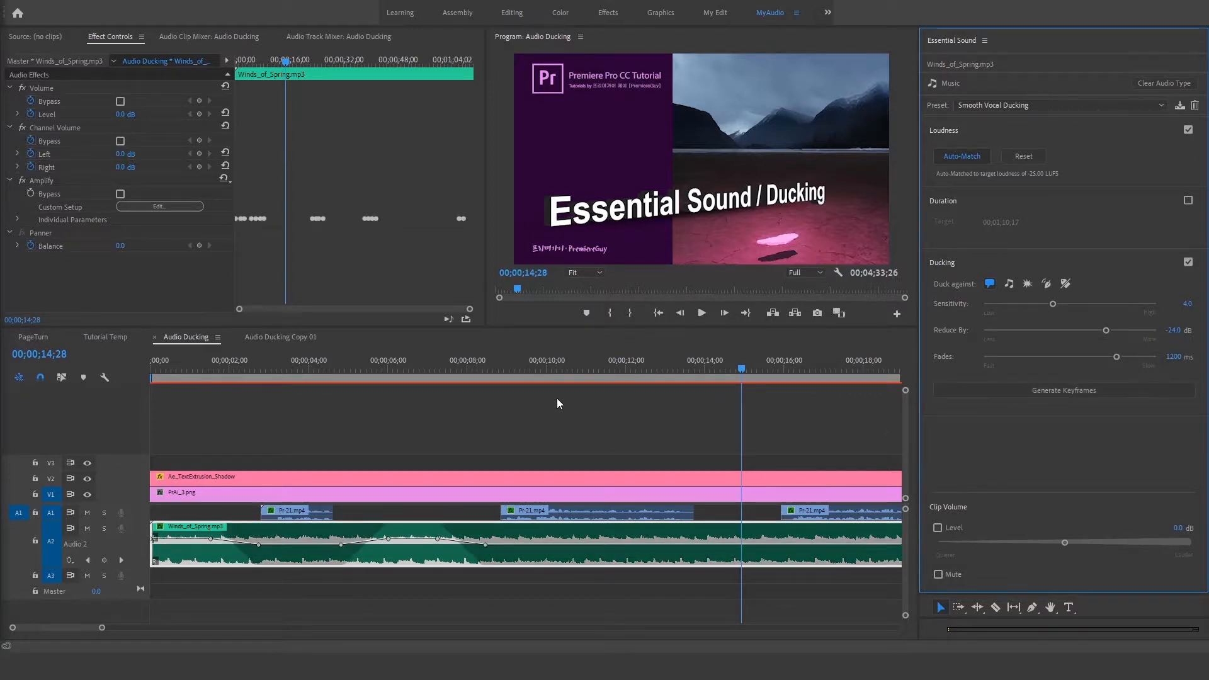
Step: Examine the smooth ducking keyframes around the first voice clip on an enlarged A2 track
left_click(531, 450)
key("minus")
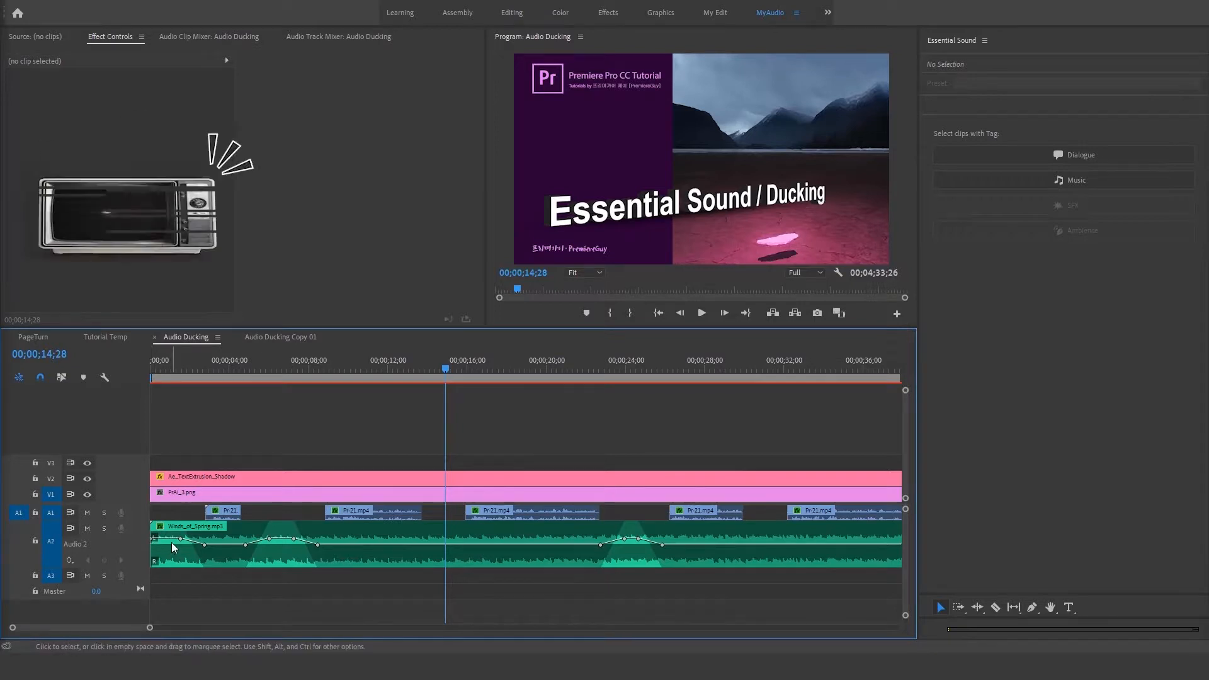
left_click(249, 372)
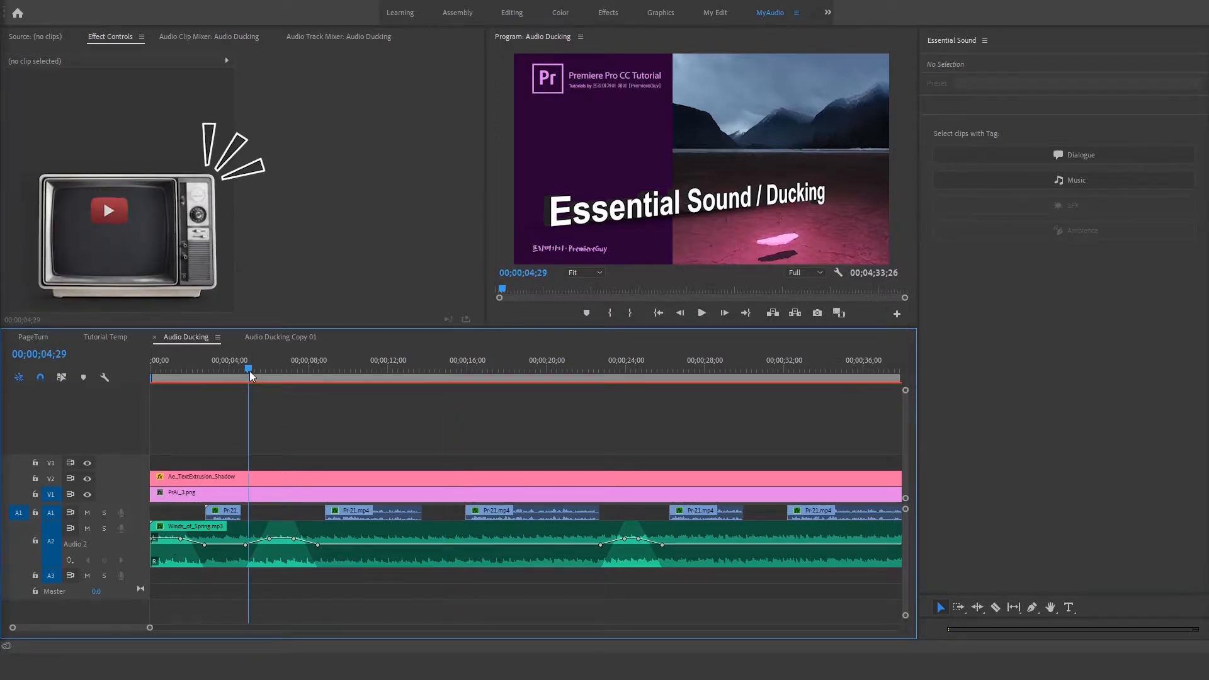
key("equal")
key("equal")
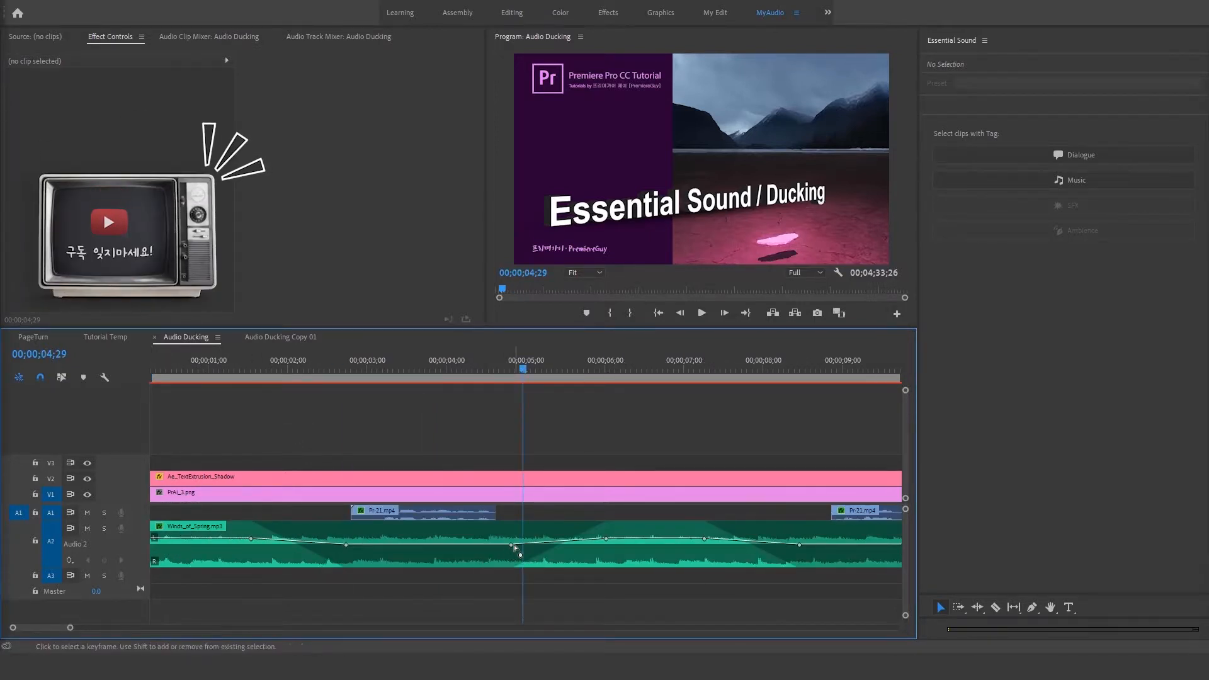
scroll(119, 534, "up", 2)
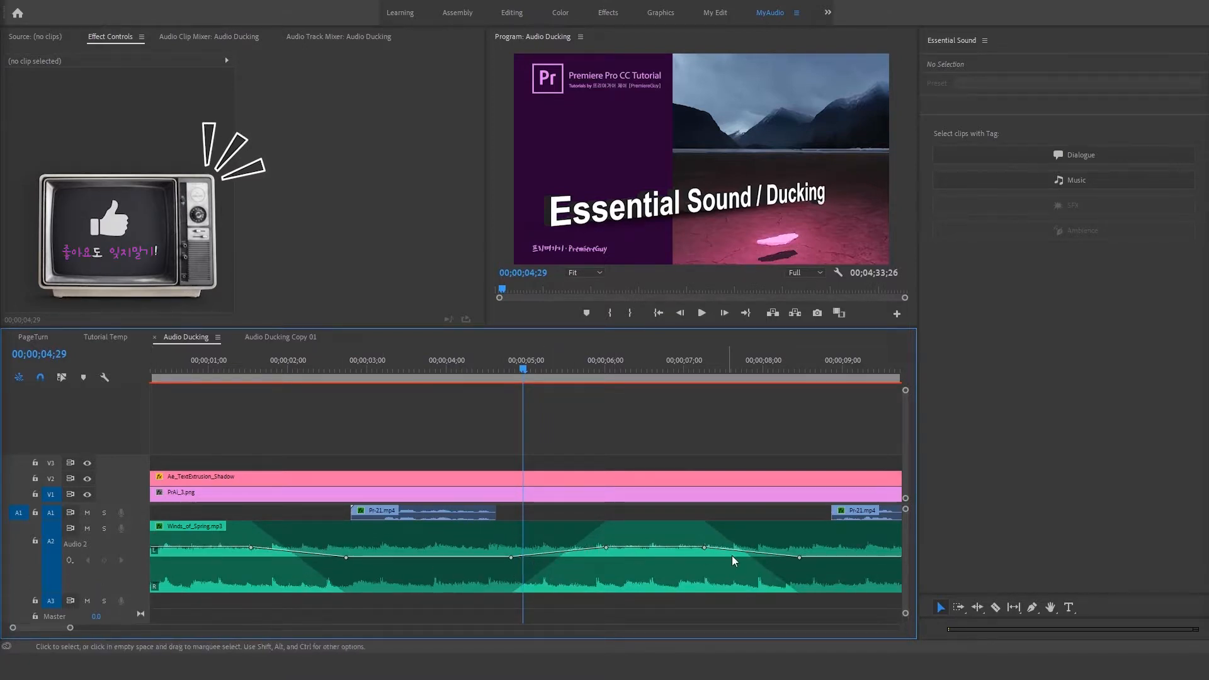
Step: Play back the sequence from its start through the second voice clip to hear the smooth ducking
key("minus")
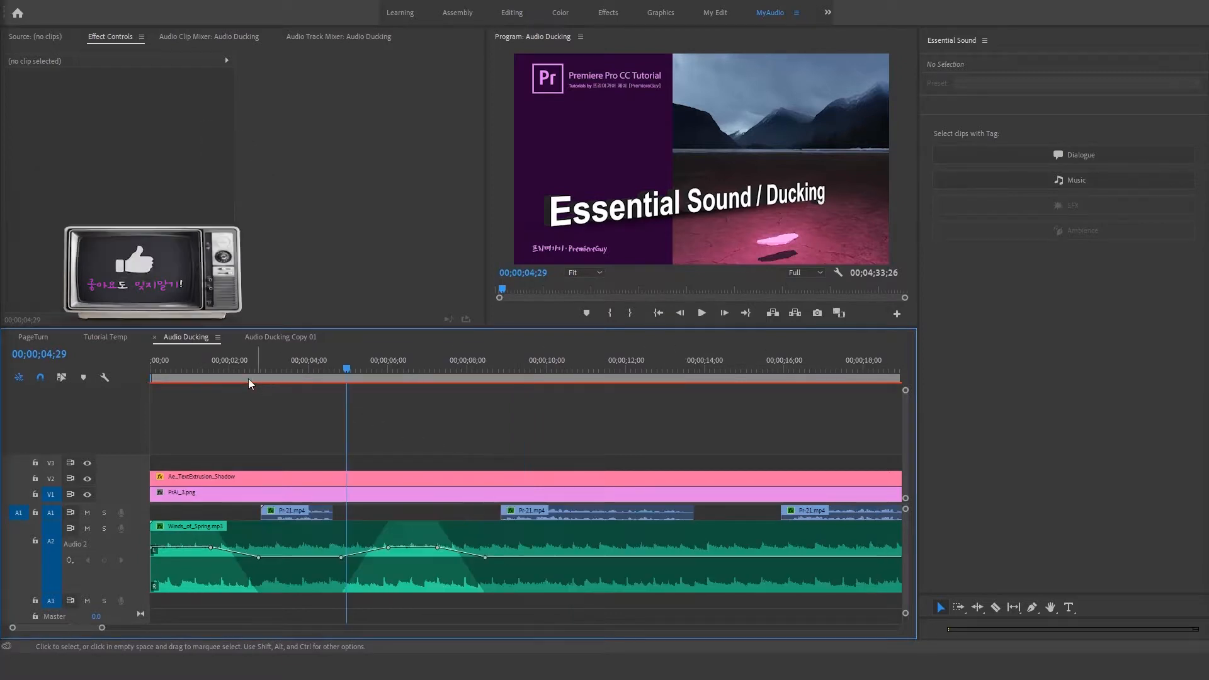
key("Home")
key("space")
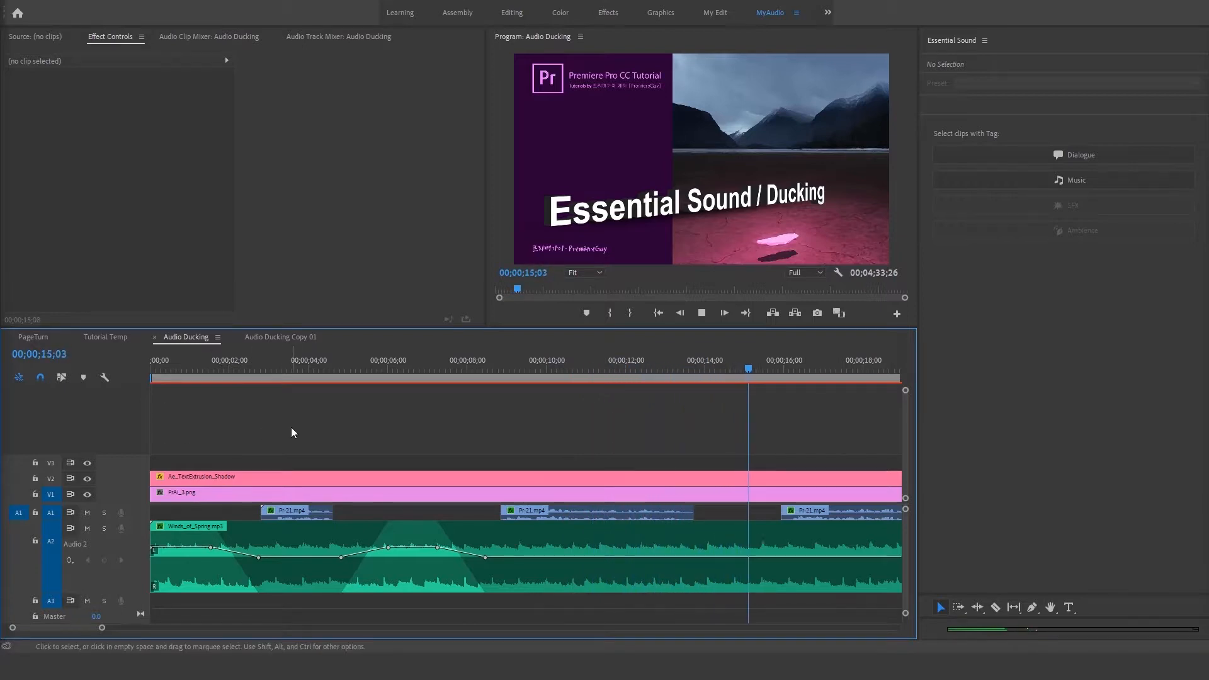
key("space")
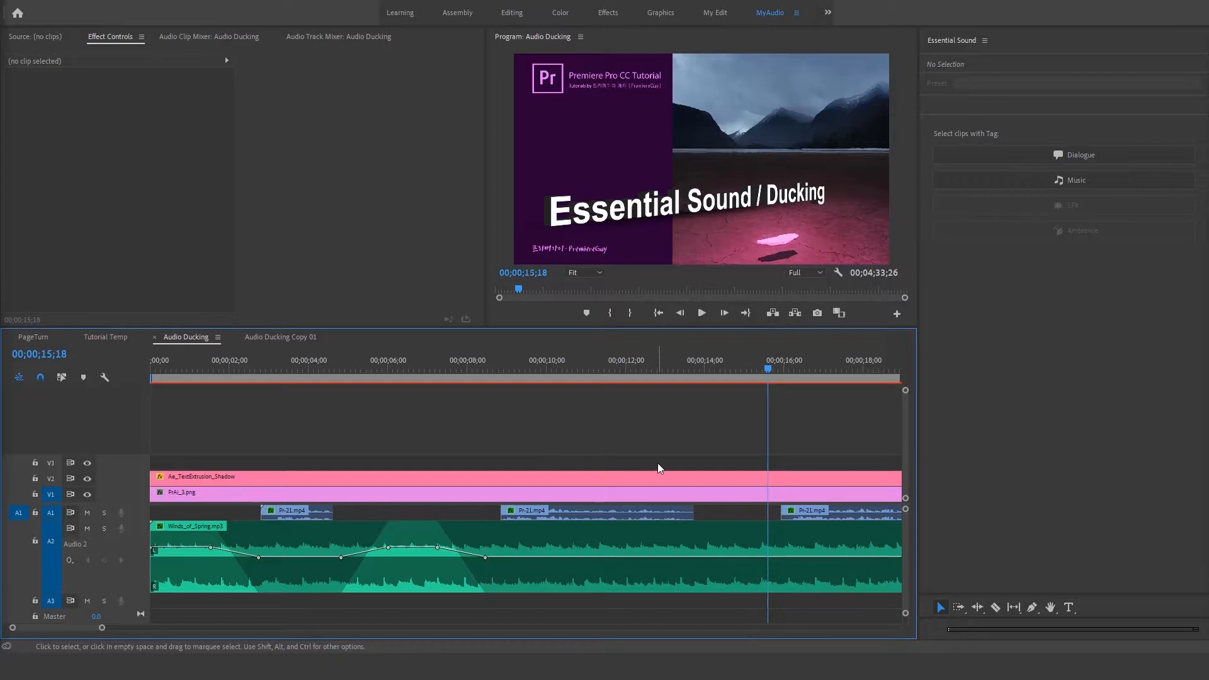
Step: Reset the second Pr-21.mp4 voice clip's Dialogue preset from Balanced Male Voice to (Default)
scroll(657, 462, "right", 2)
scroll(658, 462, "right", 2)
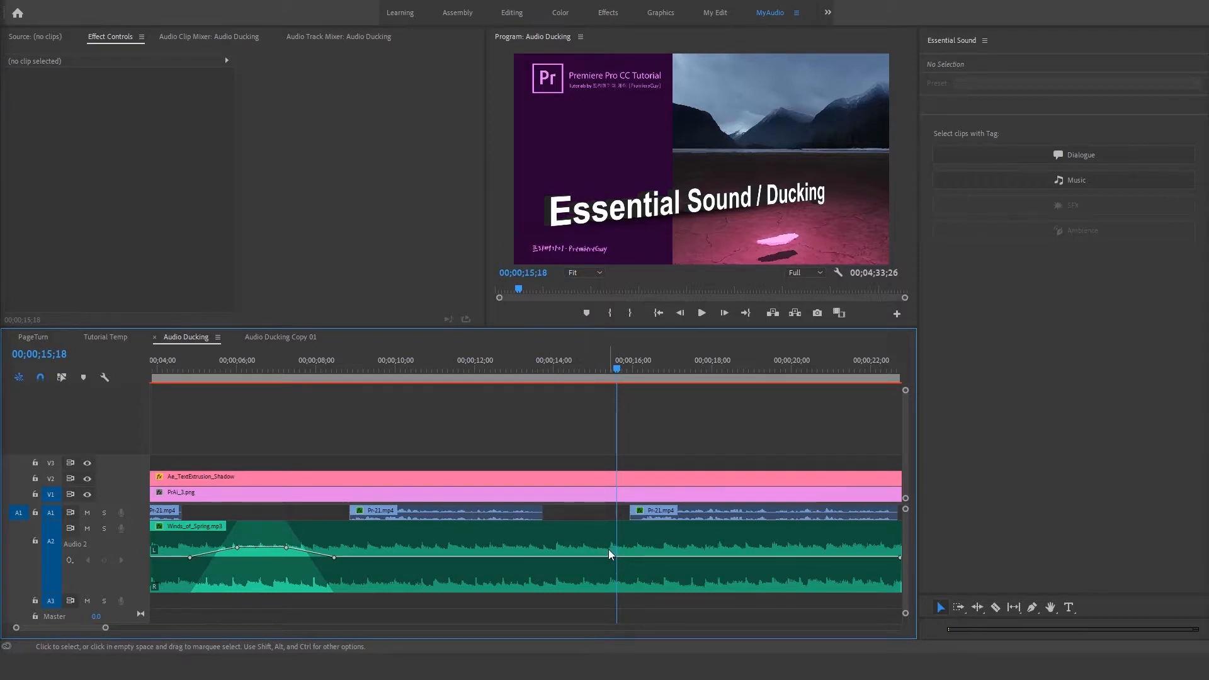
left_click(577, 513)
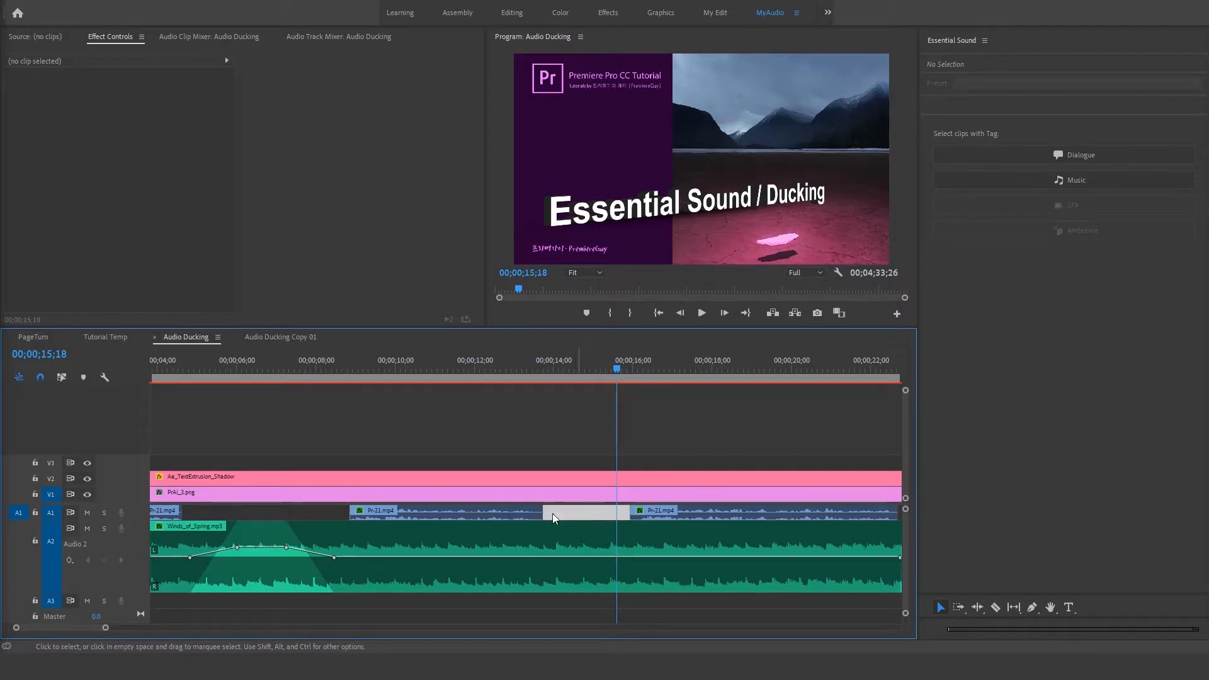
left_click(516, 514)
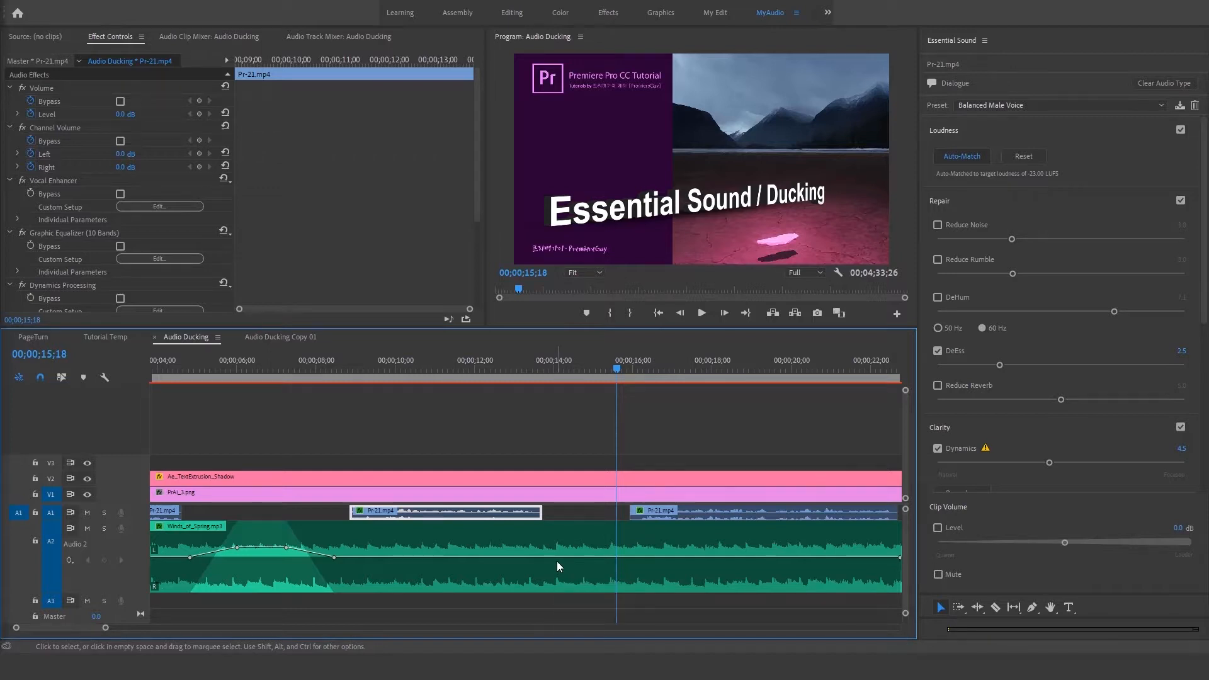
key("minus")
key("minus")
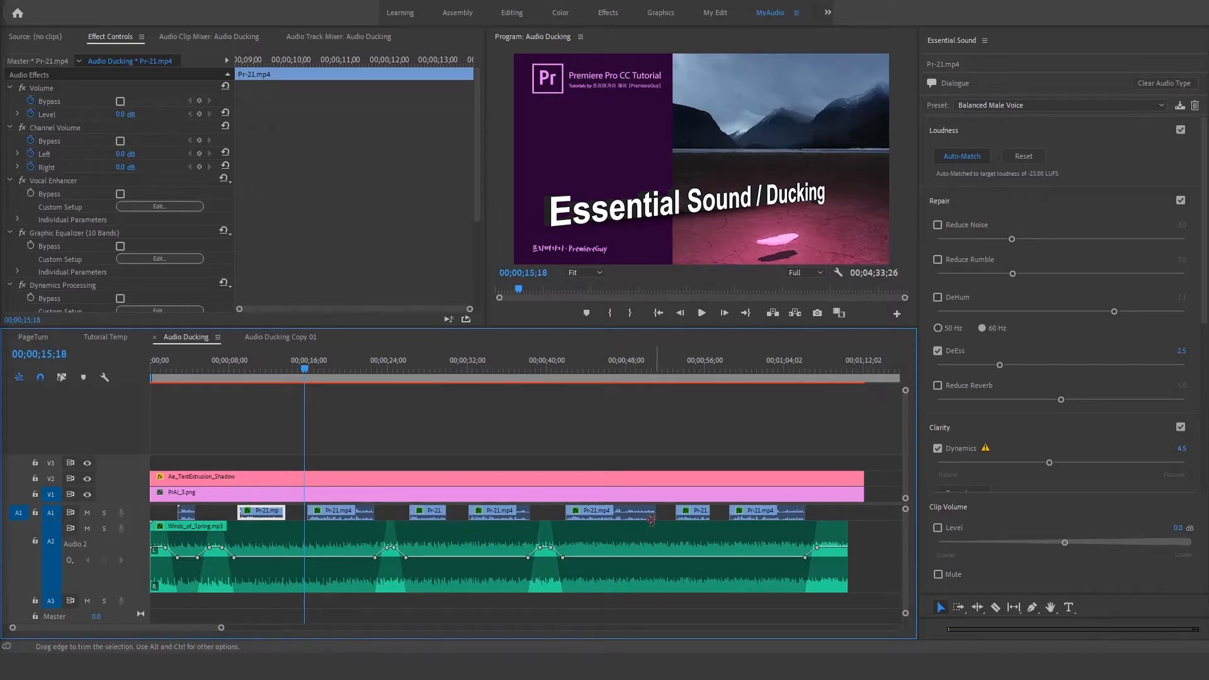
left_click(973, 107)
left_click(973, 118)
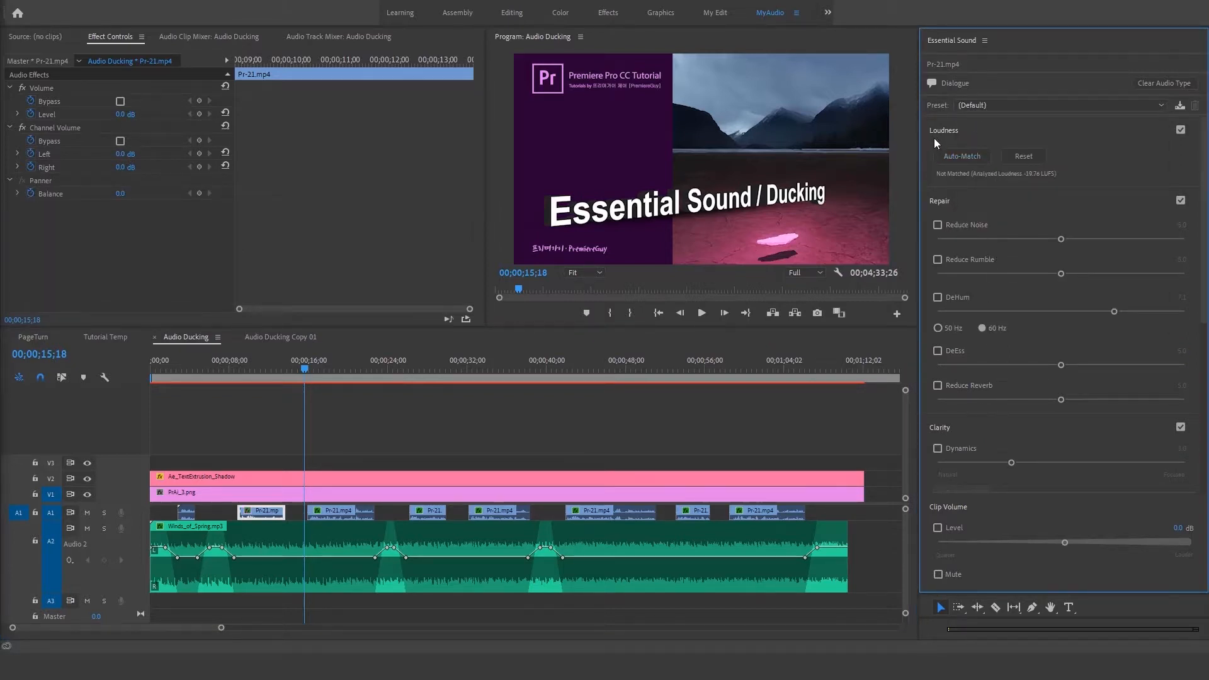
Step: Collapse the second voice clip's Repair and Clarity settings, and apply the Balanced Male Voice preset to all voice clips on A1
left_click(935, 202)
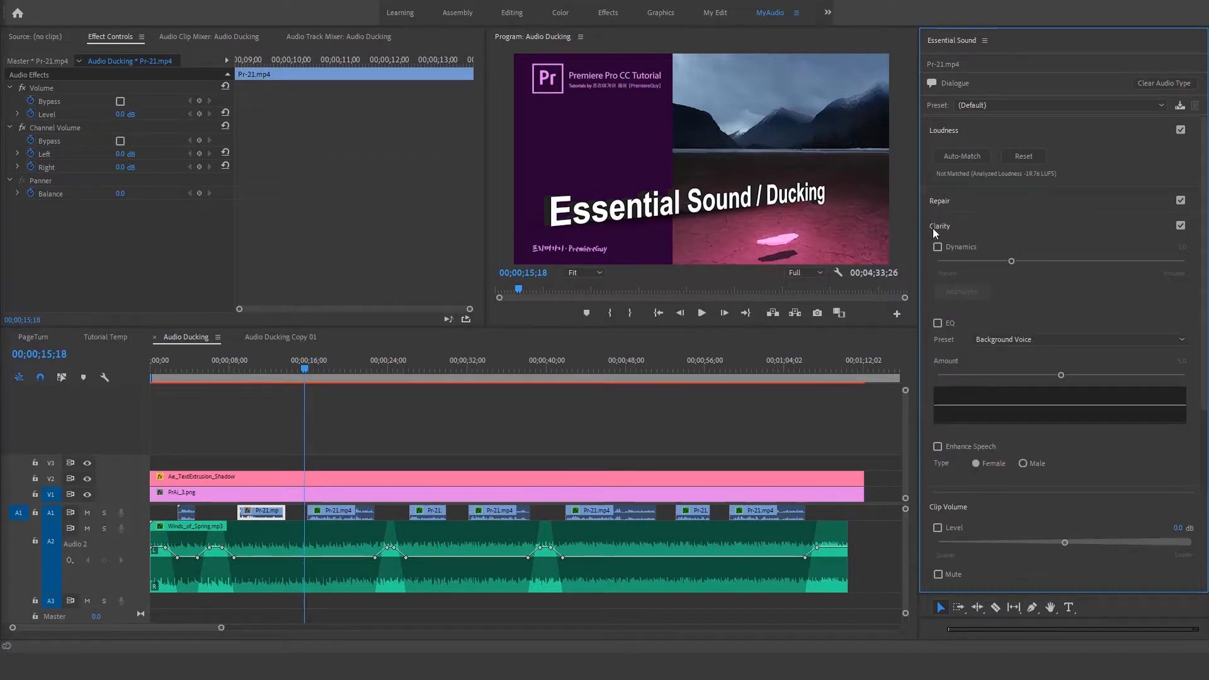
left_click(932, 228)
left_click(592, 541)
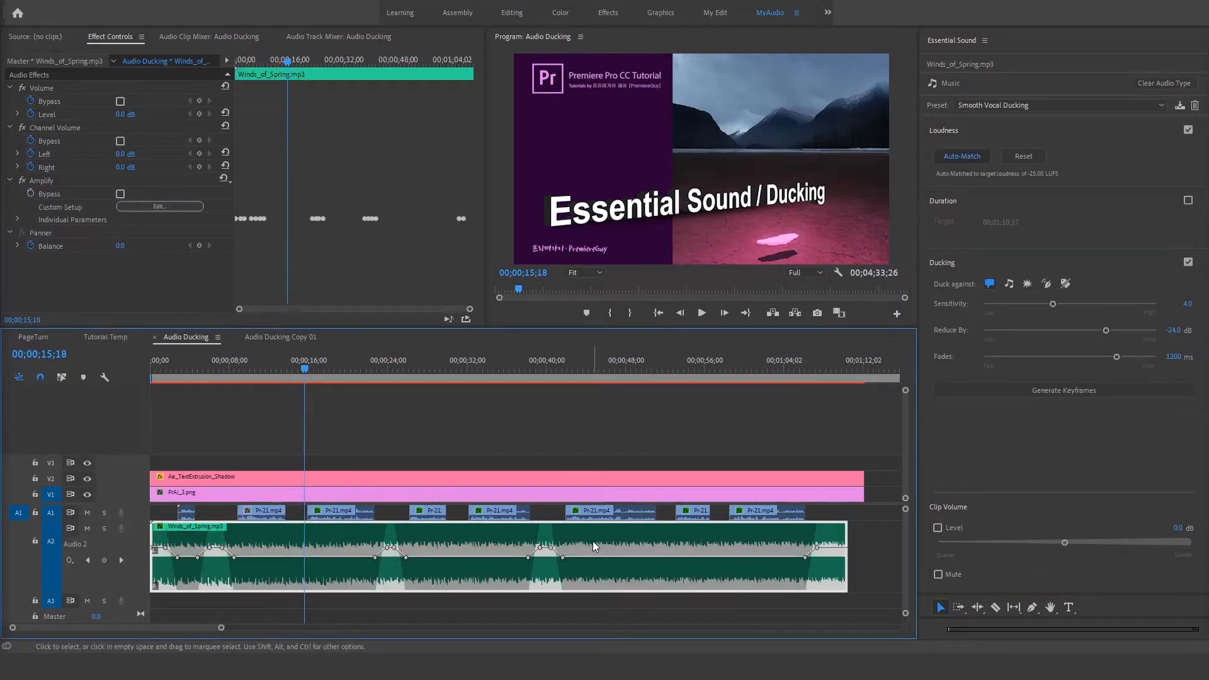
left_click(254, 516)
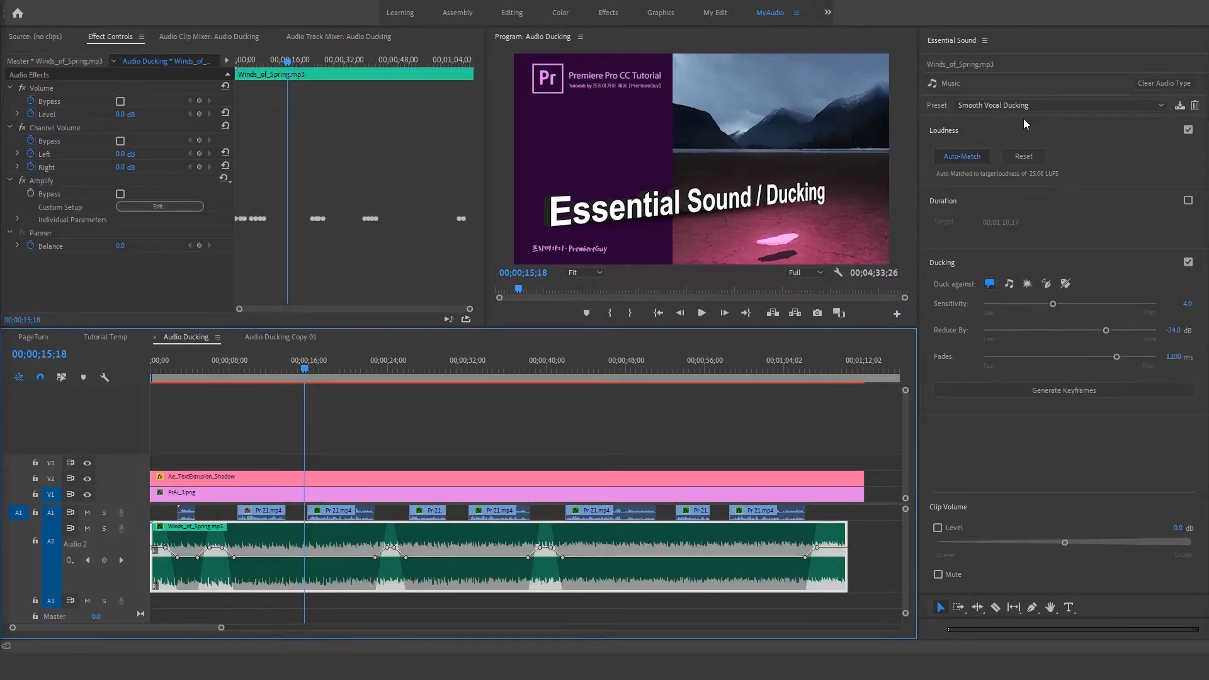
left_click_drag(167, 517, 769, 513)
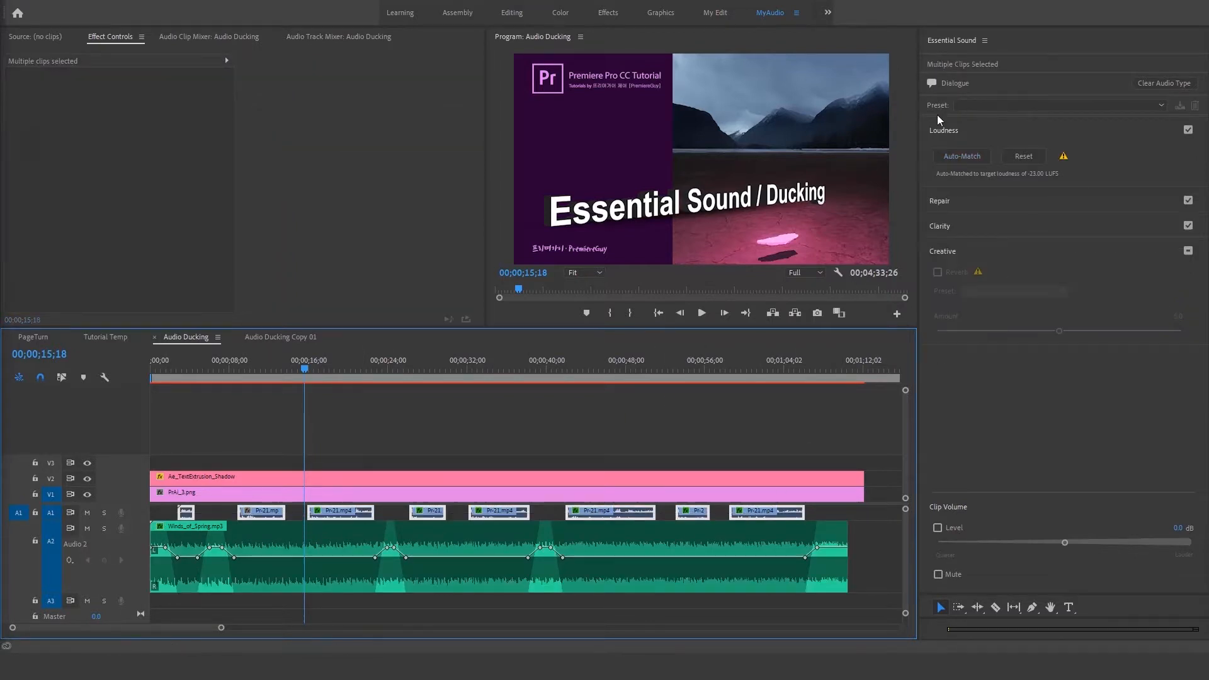
left_click(970, 108)
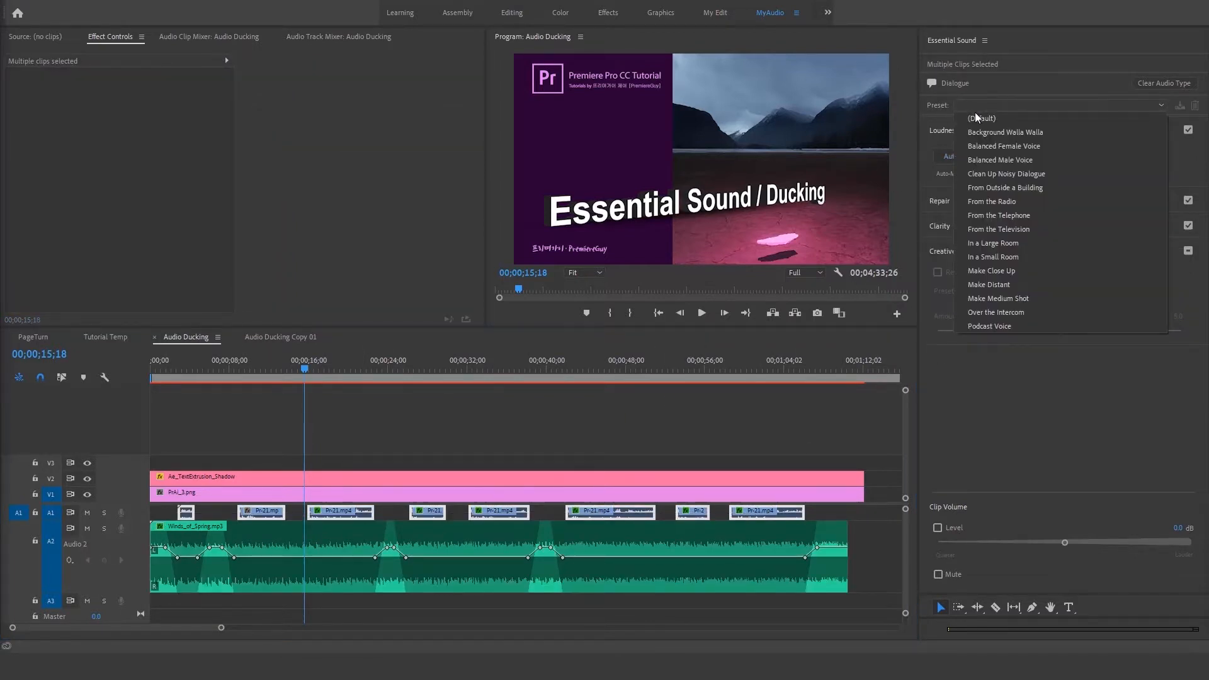
left_click(972, 162)
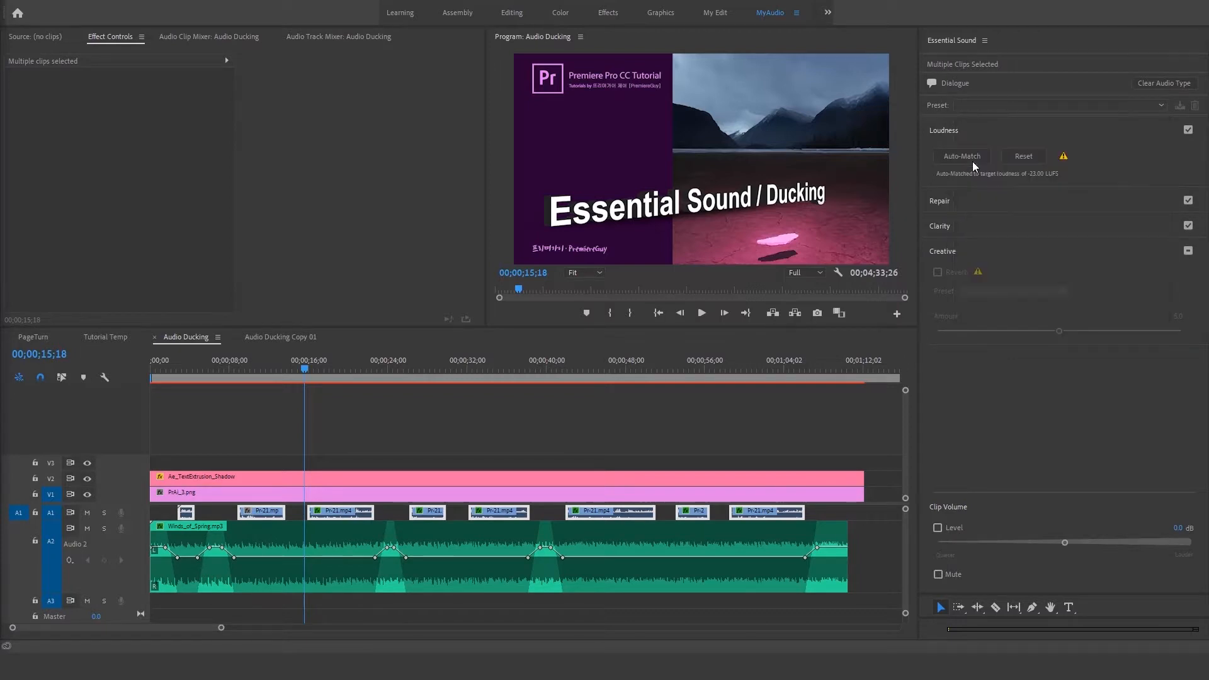
Step: Reset the Winds_of_Spring.mp3 music clip's preset to (Default) and enable Ducking for it
left_click(421, 579)
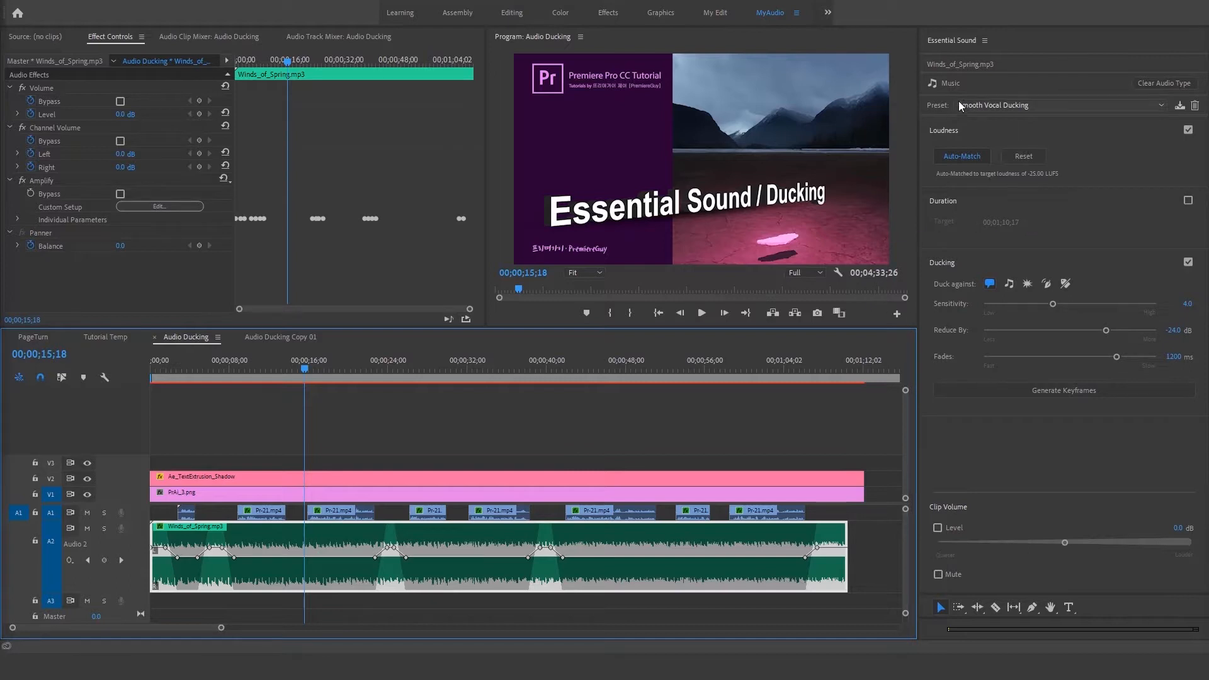
left_click(983, 108)
left_click(986, 120)
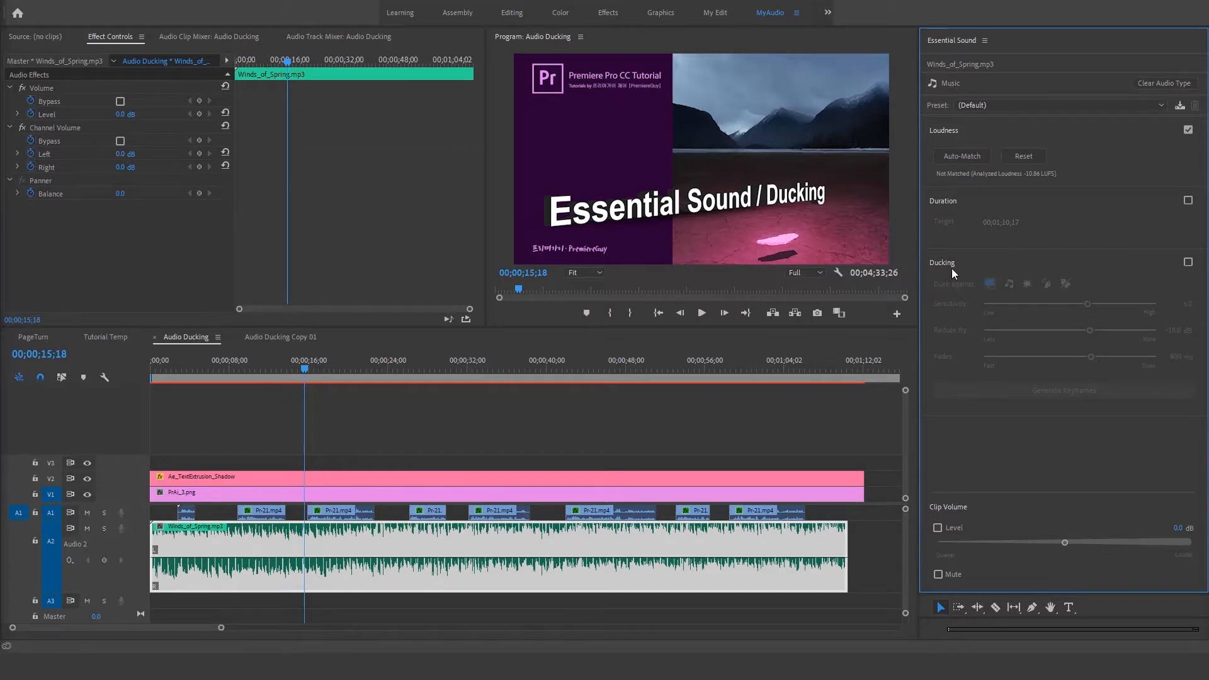
left_click(1187, 262)
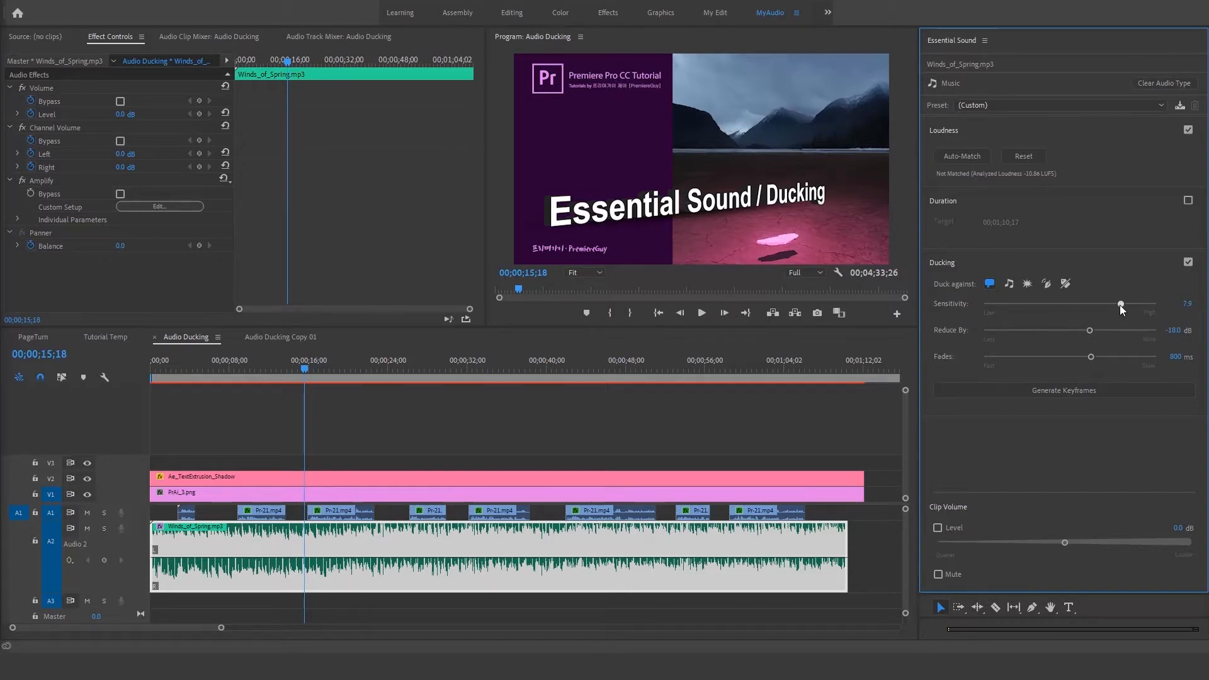
Step: Set the music's ducking to Sensitivity 7.1, Reduce By -10.5 dB and Fades 252 ms, and generate the keyframes
left_click_drag(1117, 307, 1072, 304)
left_click_drag(1072, 303, 1091, 304)
left_click_drag(1090, 335, 1089, 336)
left_click_drag(1093, 357, 1034, 361)
left_click(1043, 391)
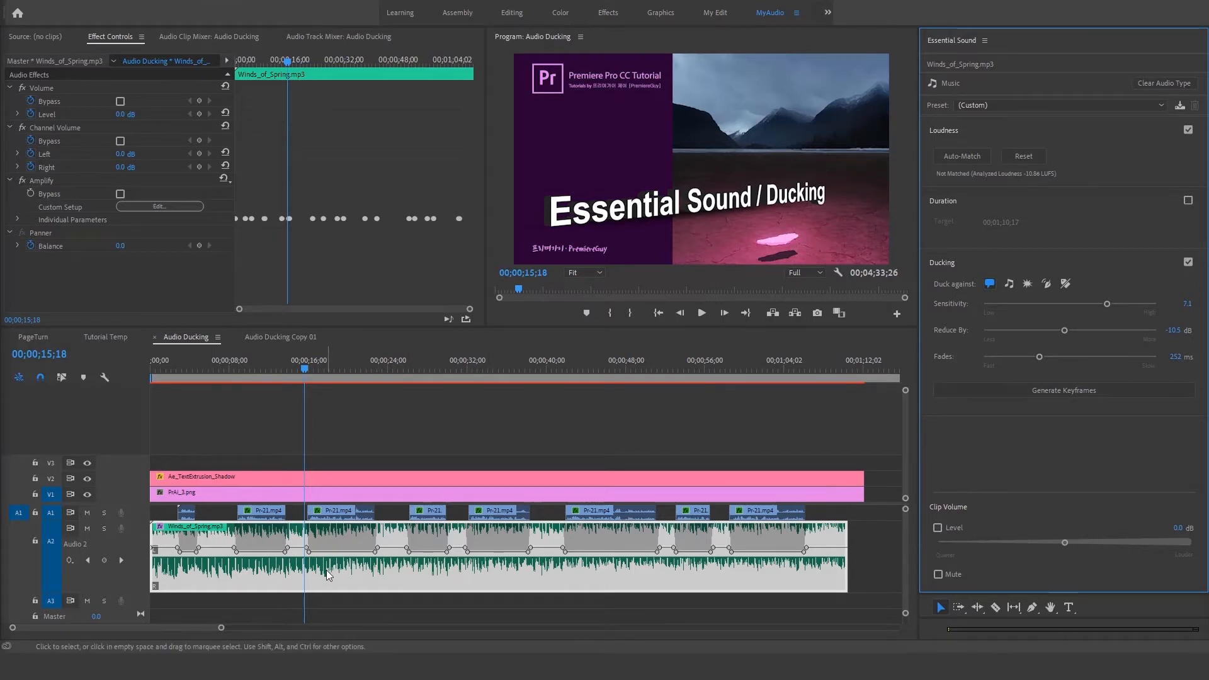
Step: Move the second voice clip about 2 seconds earlier and the third and fifth about 2 seconds later, and regenerate the music's ducking keyframes
left_click(334, 370)
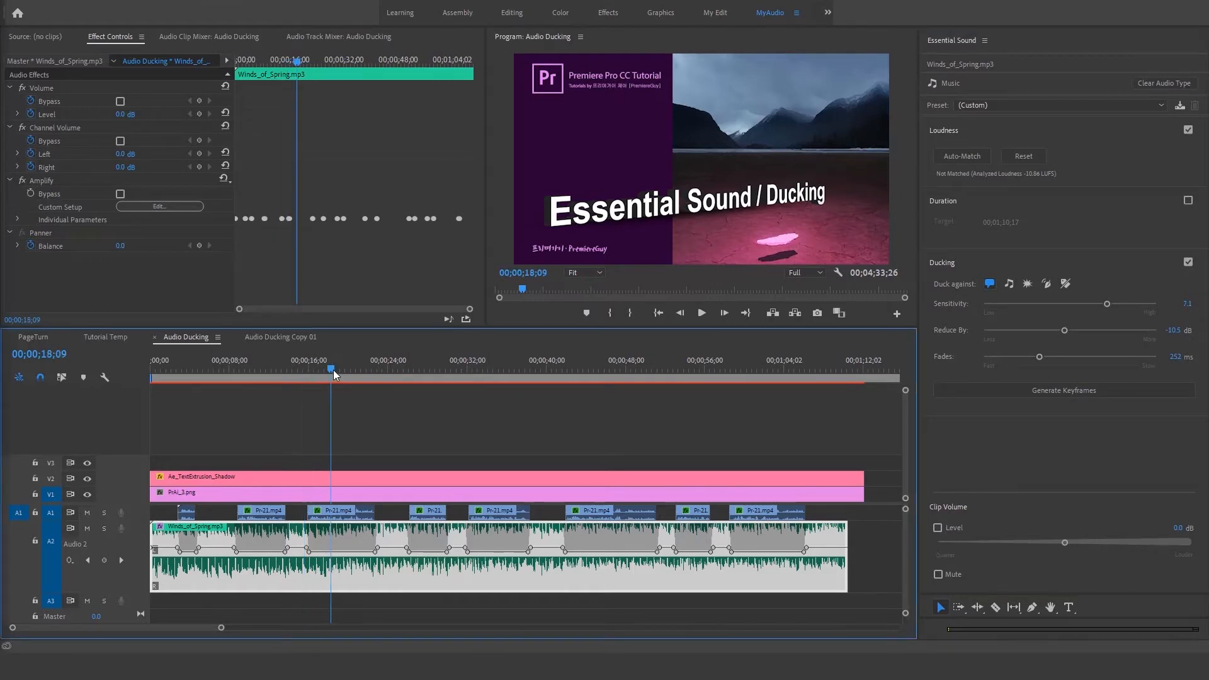
key("equal")
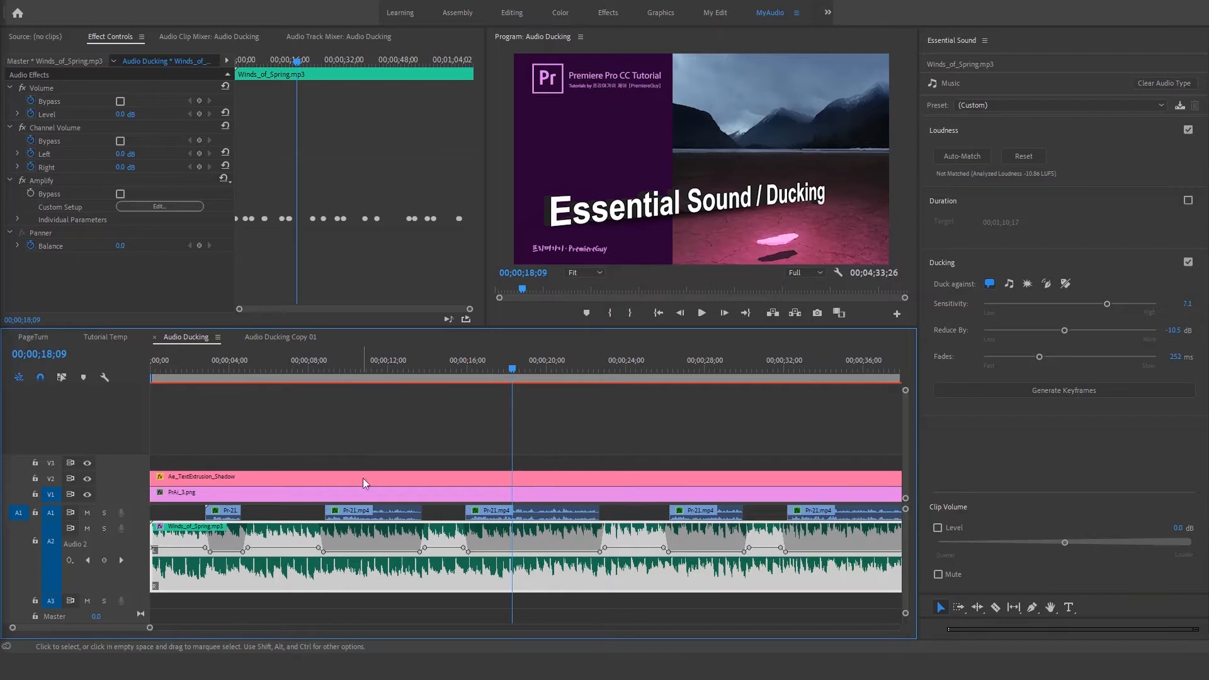
left_click(357, 508)
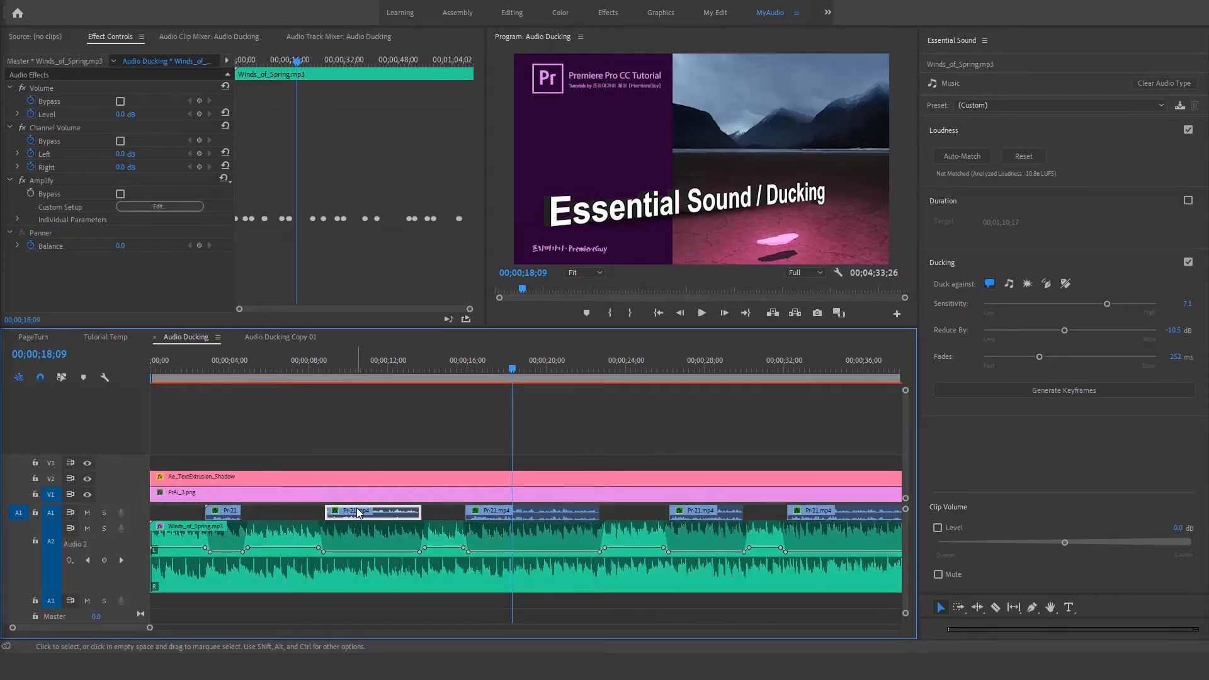
left_click_drag(357, 511, 322, 511)
left_click(545, 513)
left_click_drag(545, 512, 560, 488)
key("minus")
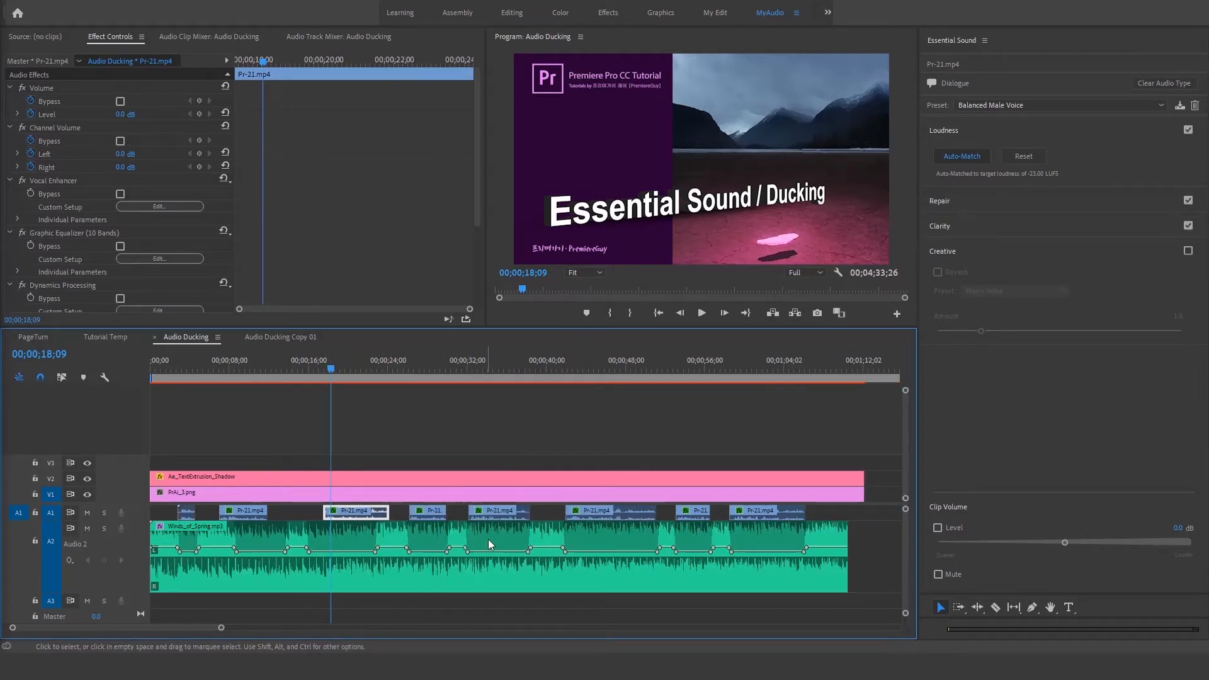
left_click_drag(500, 517, 527, 518)
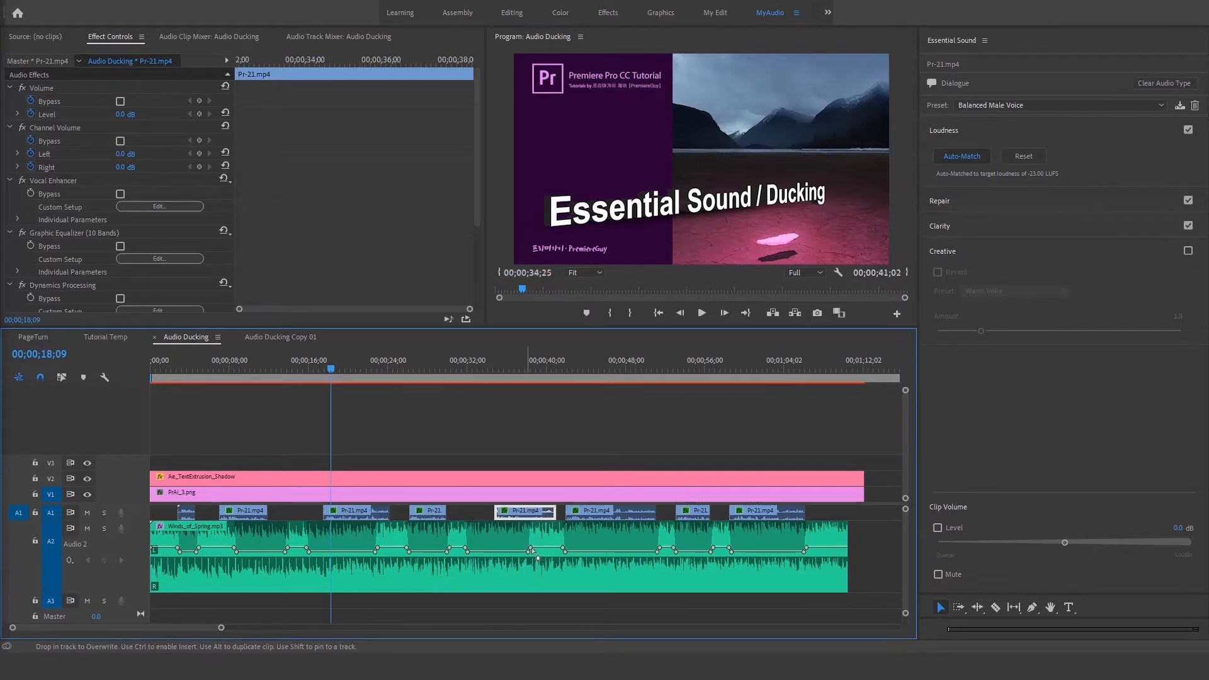
left_click(617, 574)
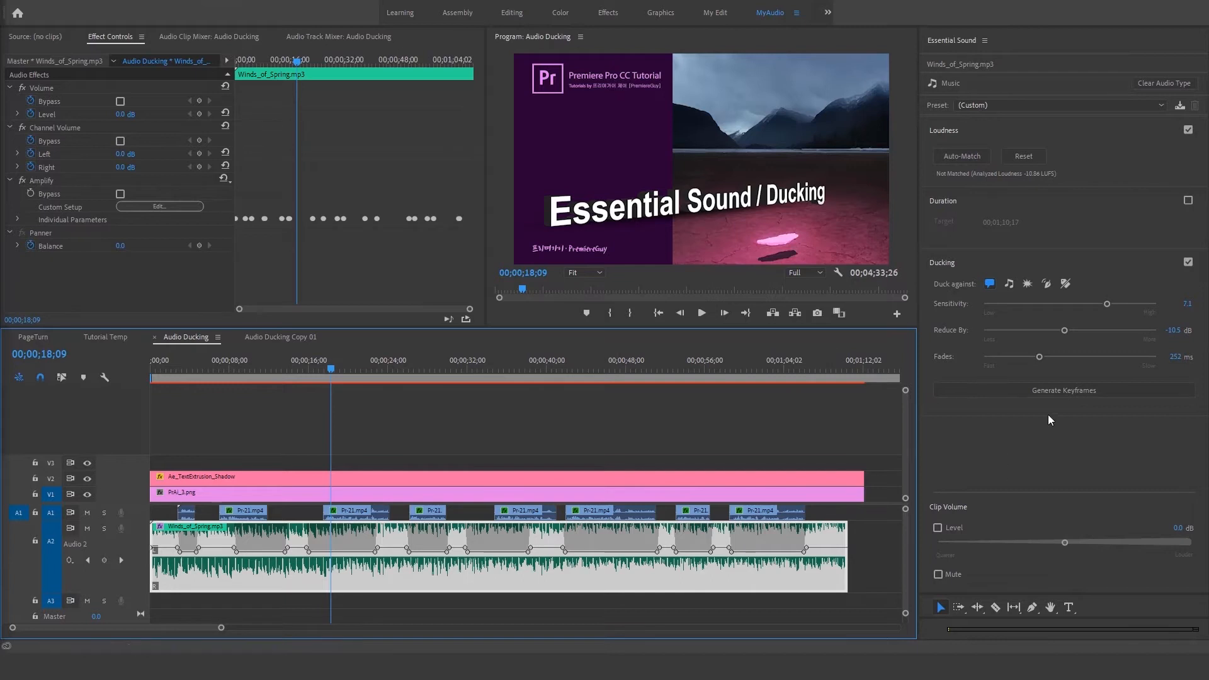
left_click(1036, 392)
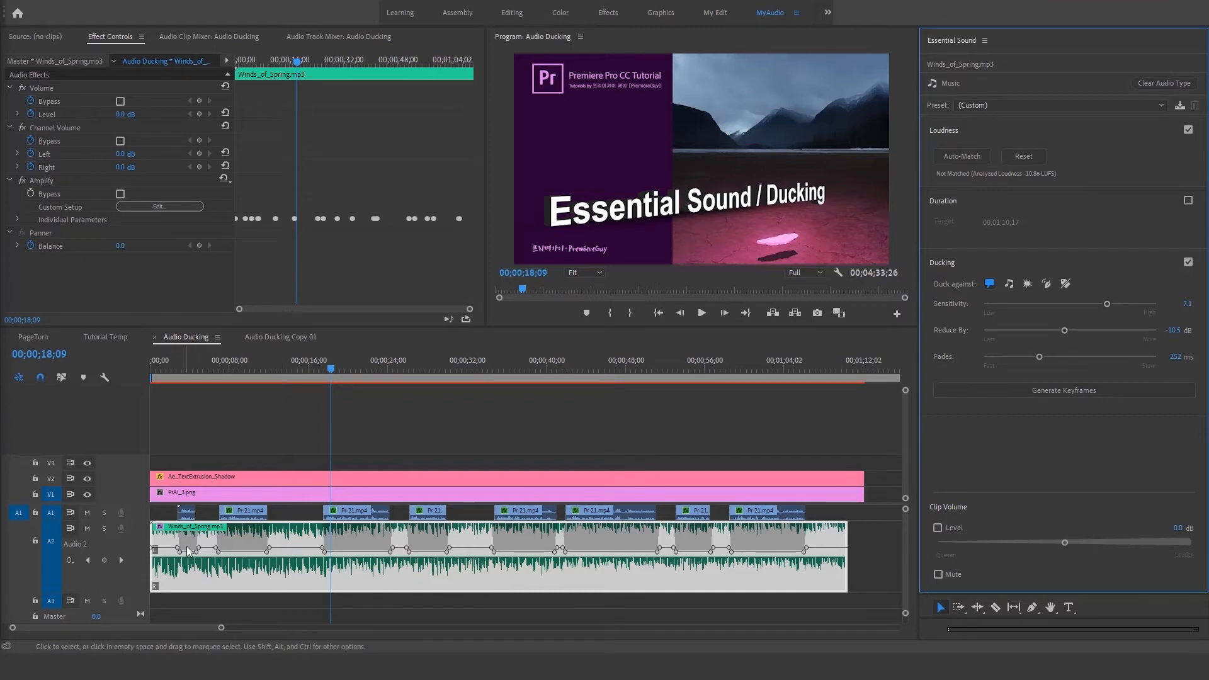
Step: Raise the two music keyframes in the gap between the third and fourth voice clips to about 22 dB
left_click(400, 369)
key("equal")
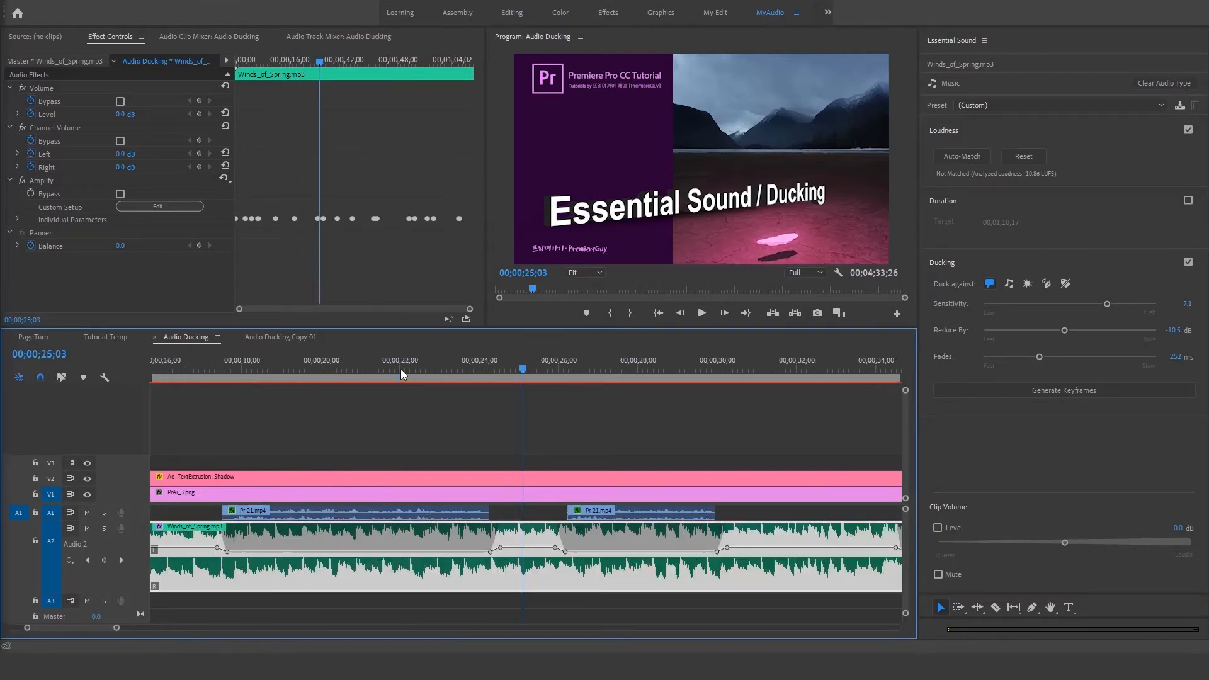
left_click(500, 548)
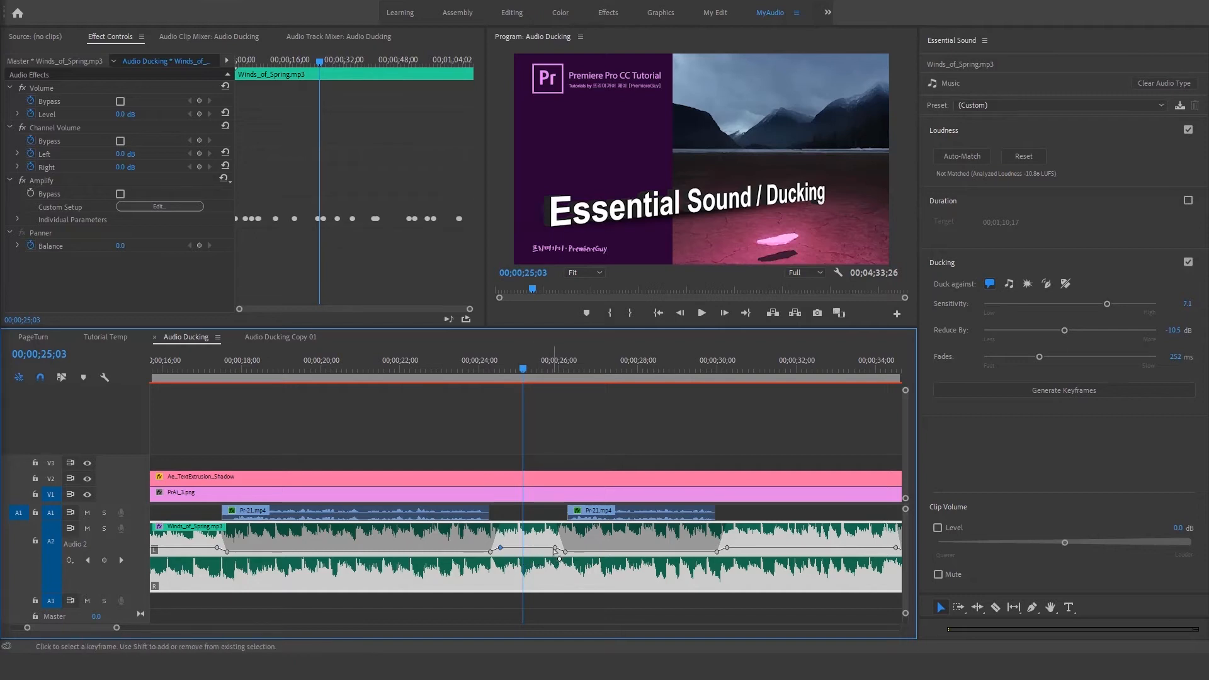
left_click_drag(555, 549, 555, 538)
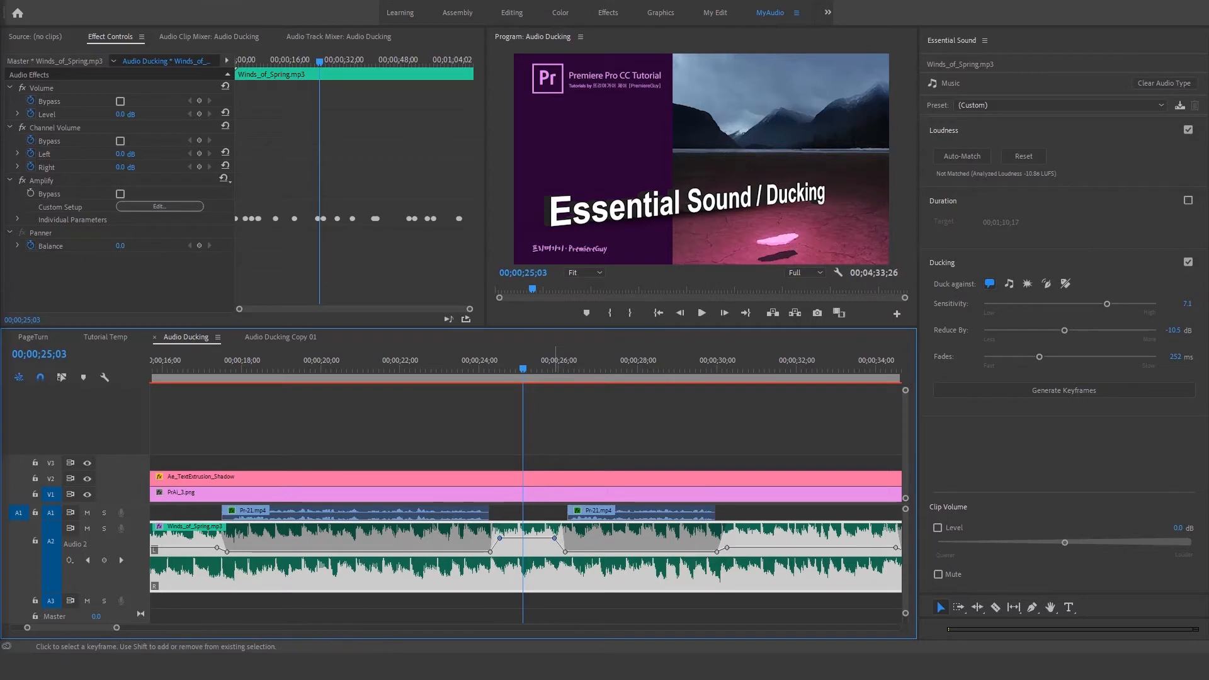
Step: Raise the music clip's Volume Level to 2.4 dB and turn off its keyframe animation, deleting the existing level keyframe
left_click(102, 40)
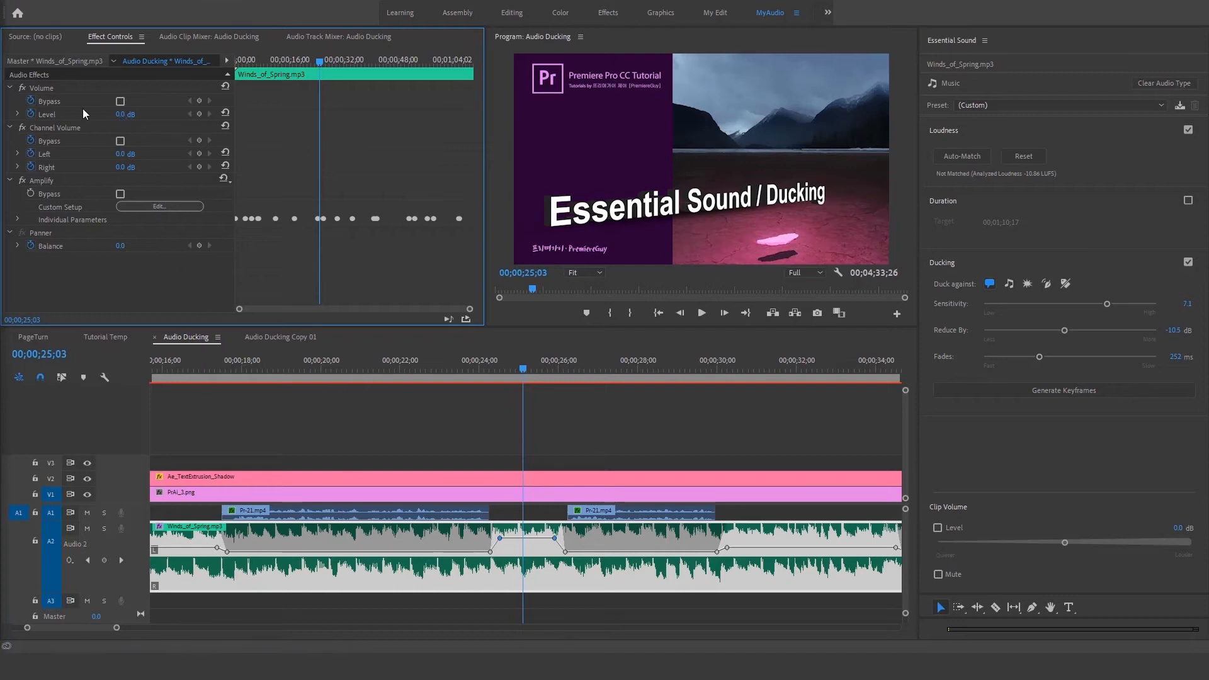
left_click_drag(116, 115, 142, 115)
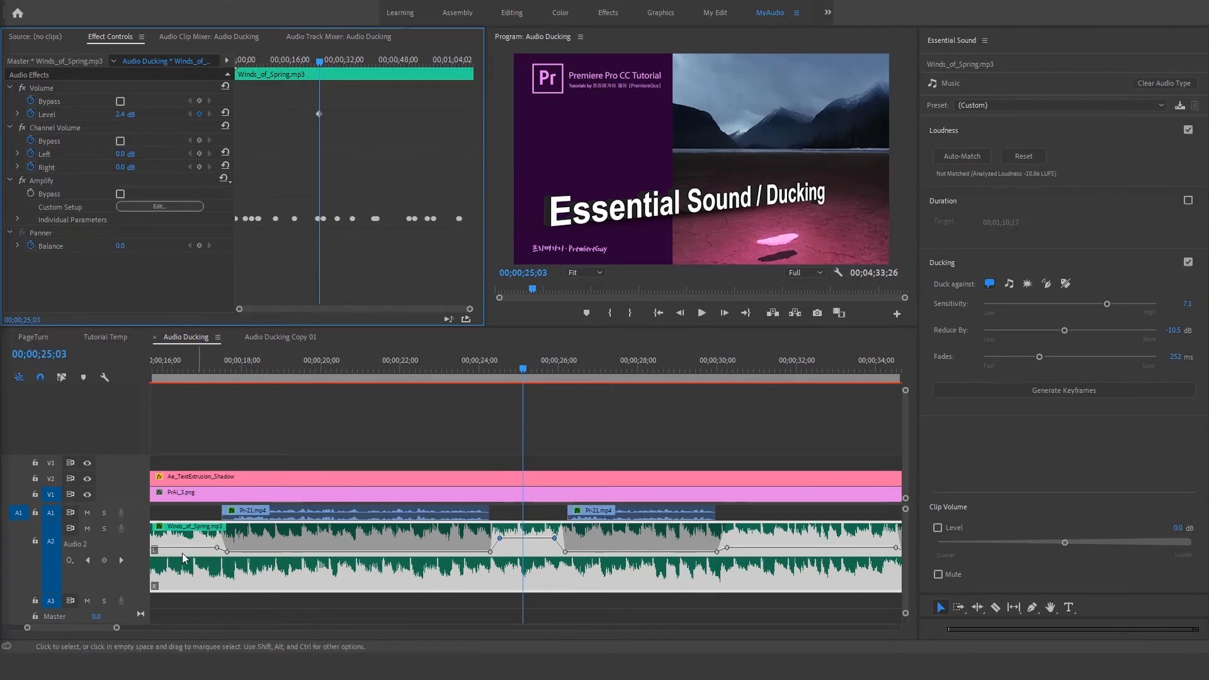
left_click(32, 115)
left_click(640, 335)
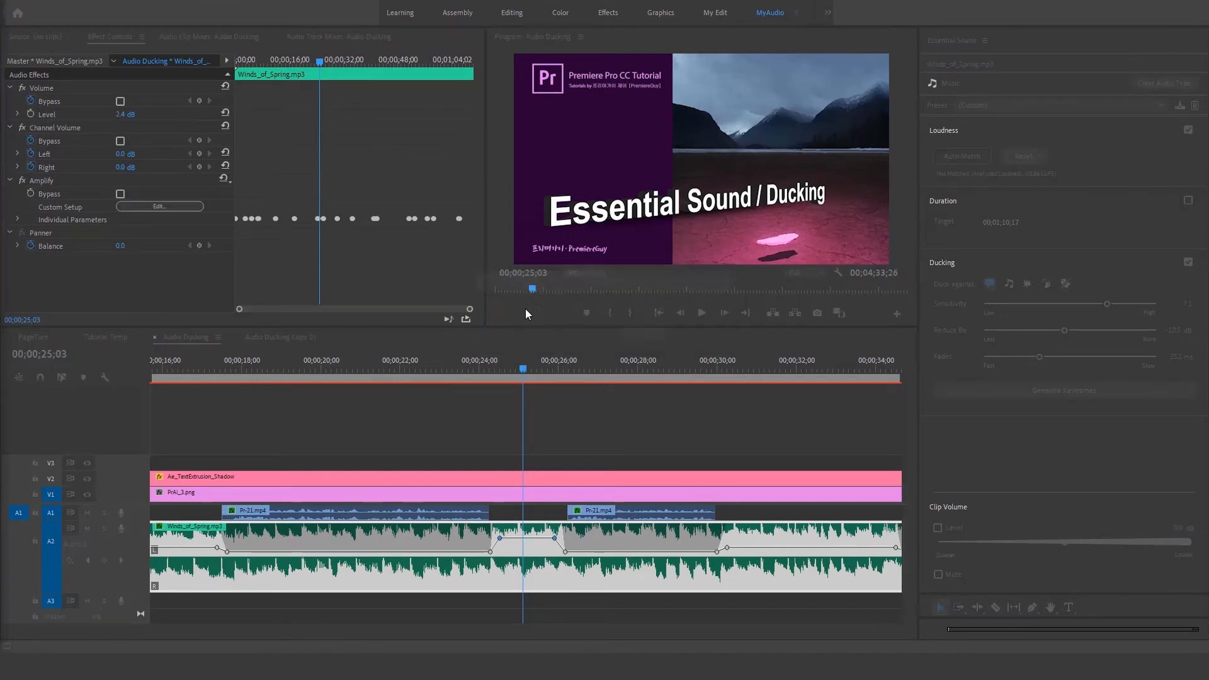
Step: Lower the music clip's Volume Level to -11.9 dB, raise it to 1.2 dB, and expand Amplify's Individual Parameters
left_click_drag(125, 115, 35, 114)
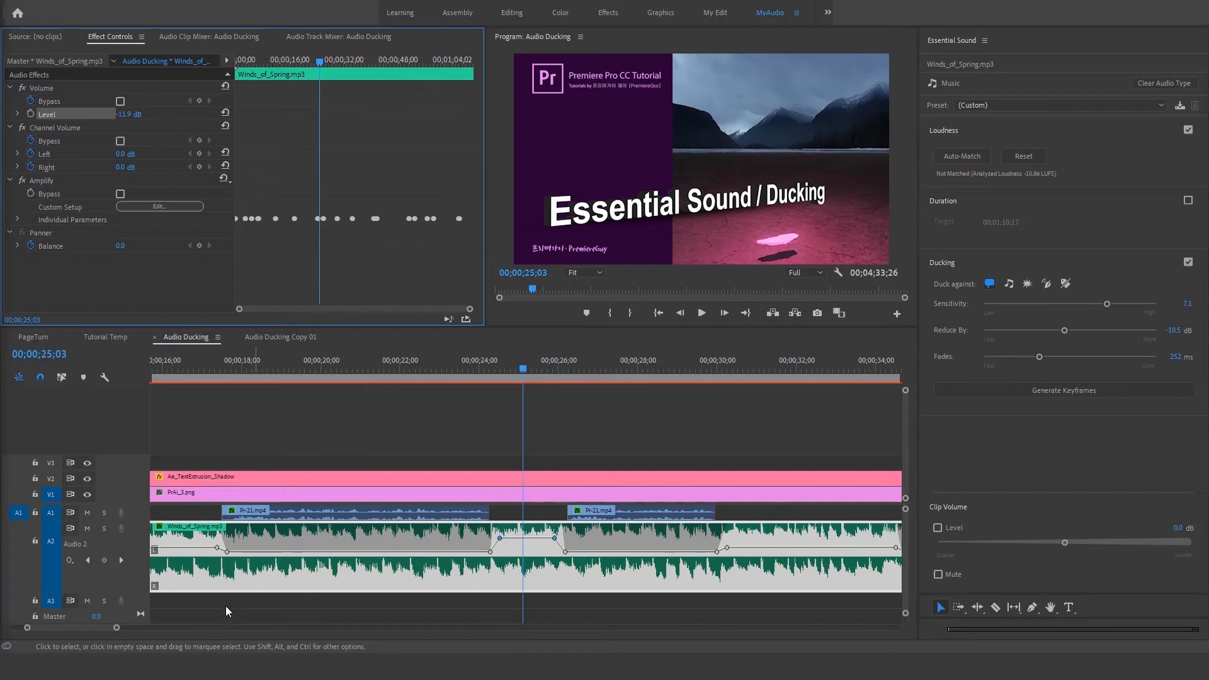
left_click_drag(122, 114, 204, 115)
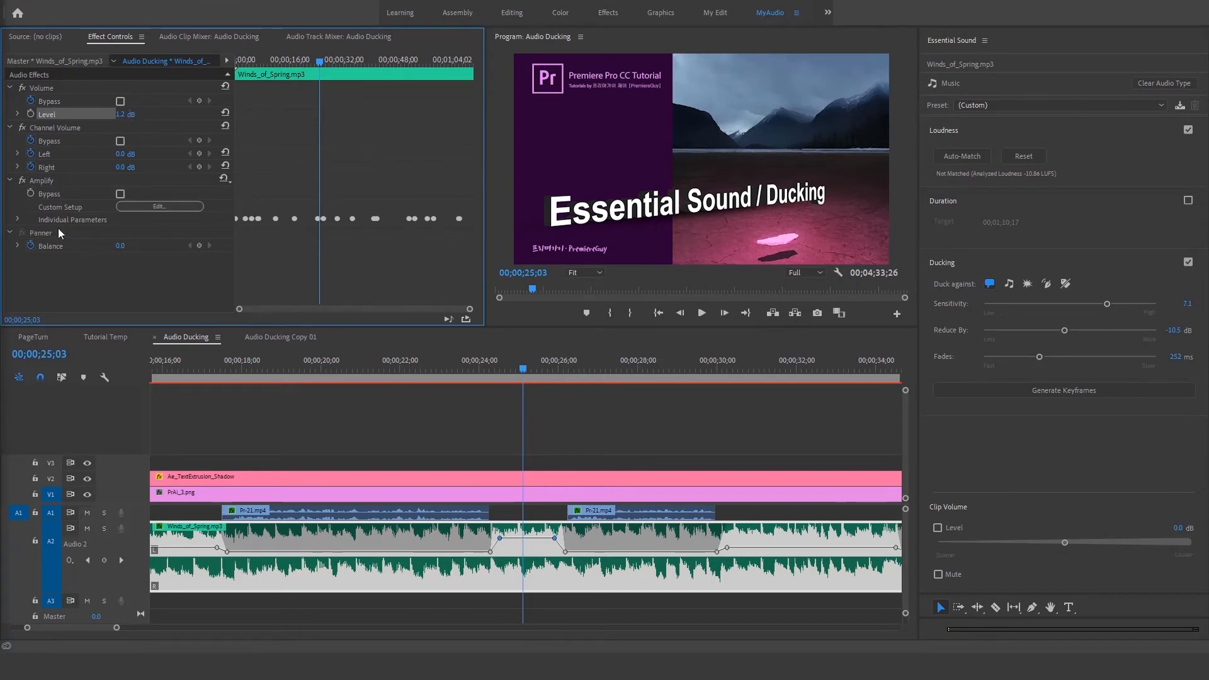
left_click(18, 218)
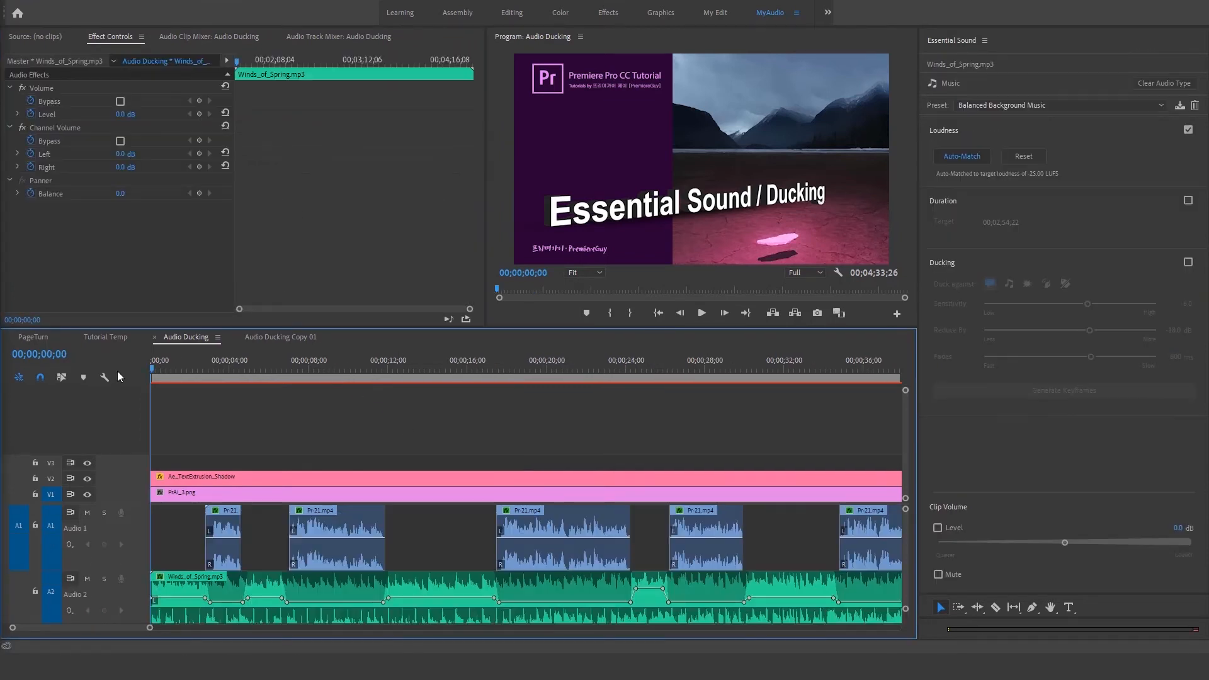
Step: Play the sequence while raising the selected music clip's Volume Level to 6.0 dB and lowering it to -11.7 dB
key("space")
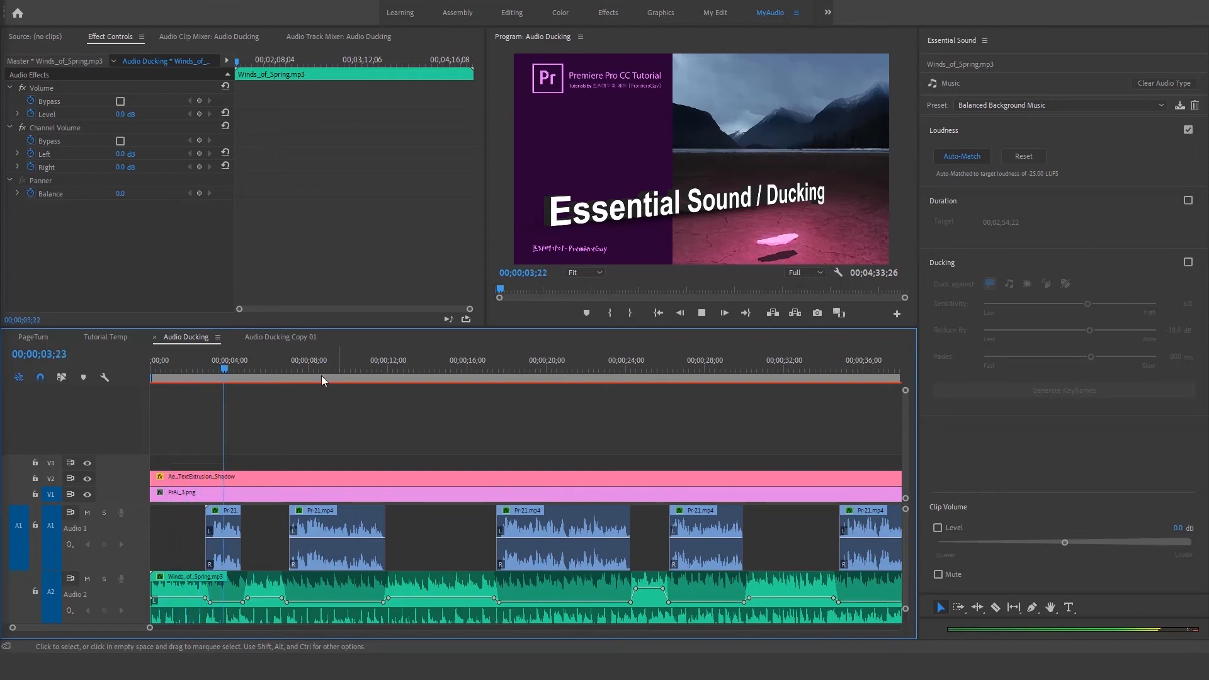
left_click(176, 576)
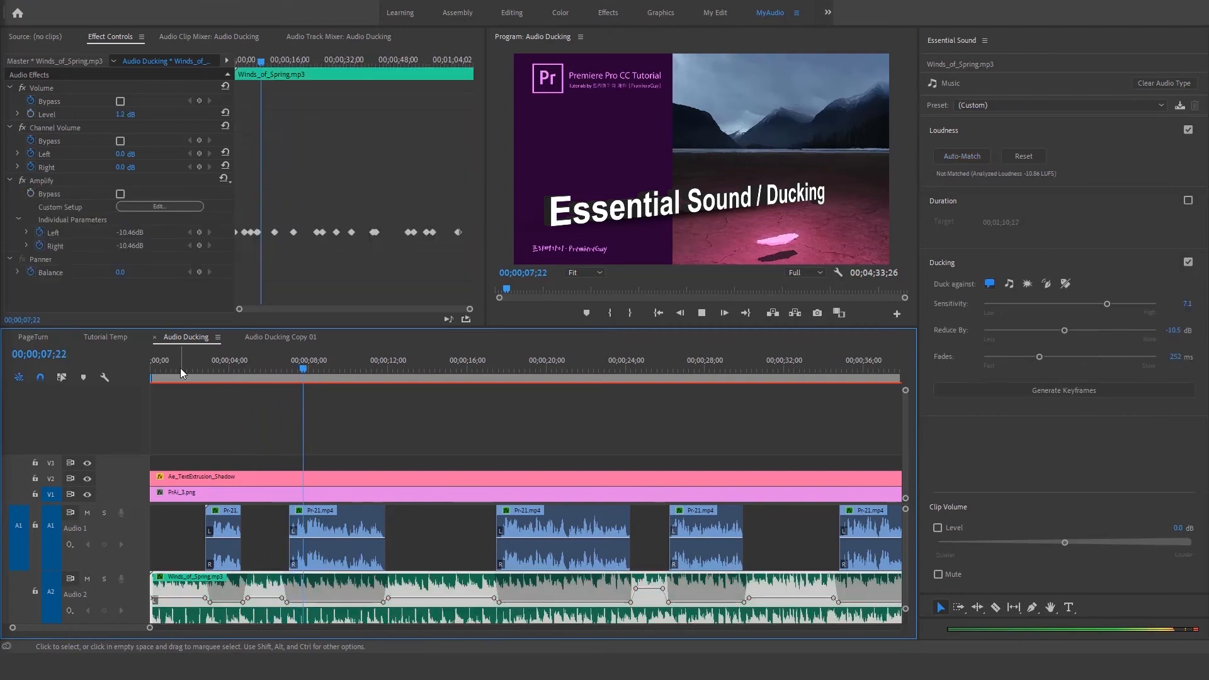
left_click_drag(120, 115, 158, 115)
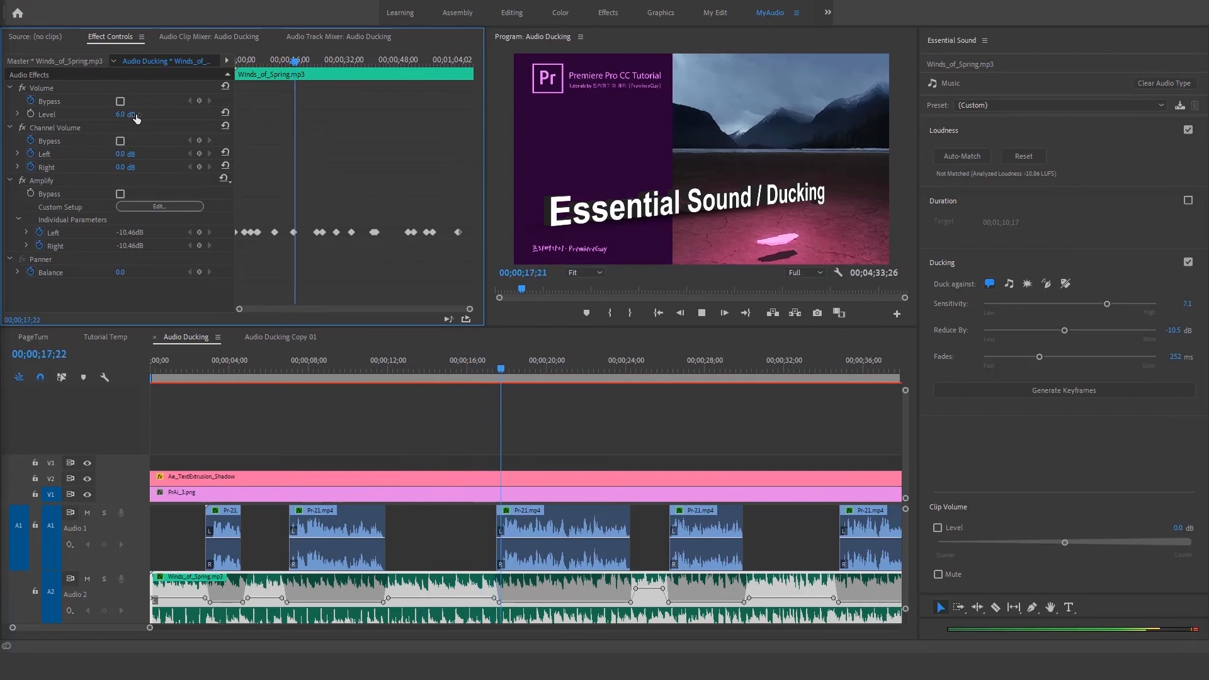
left_click_drag(131, 116, 57, 116)
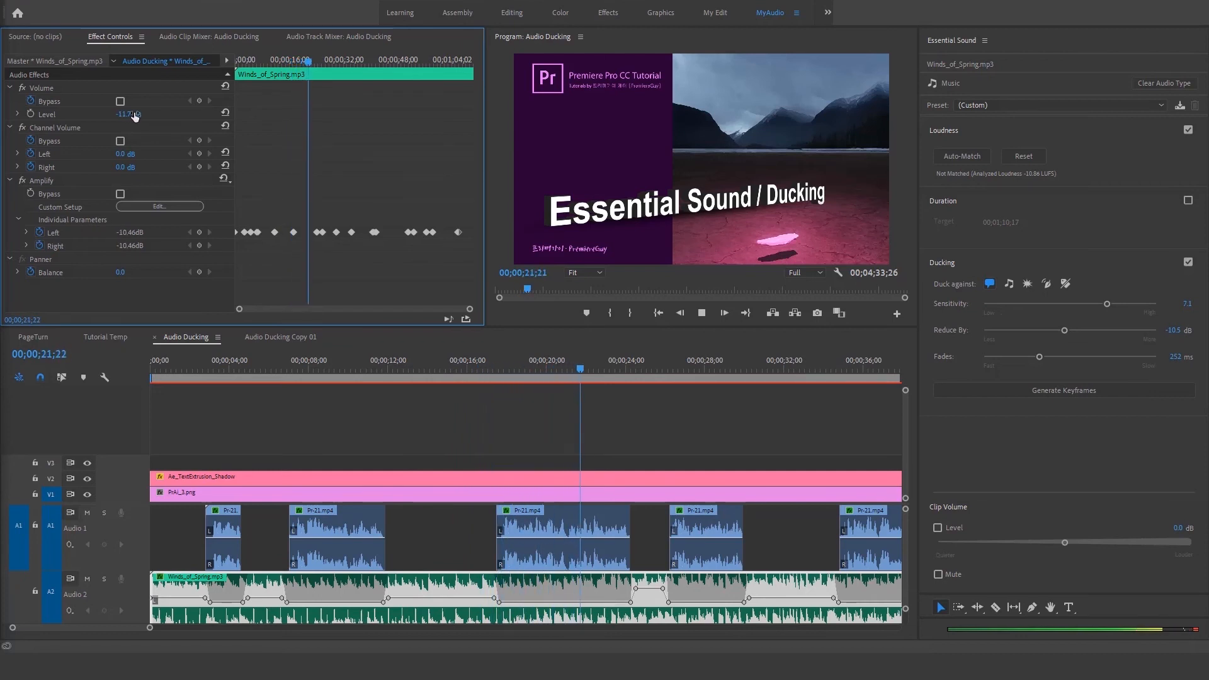